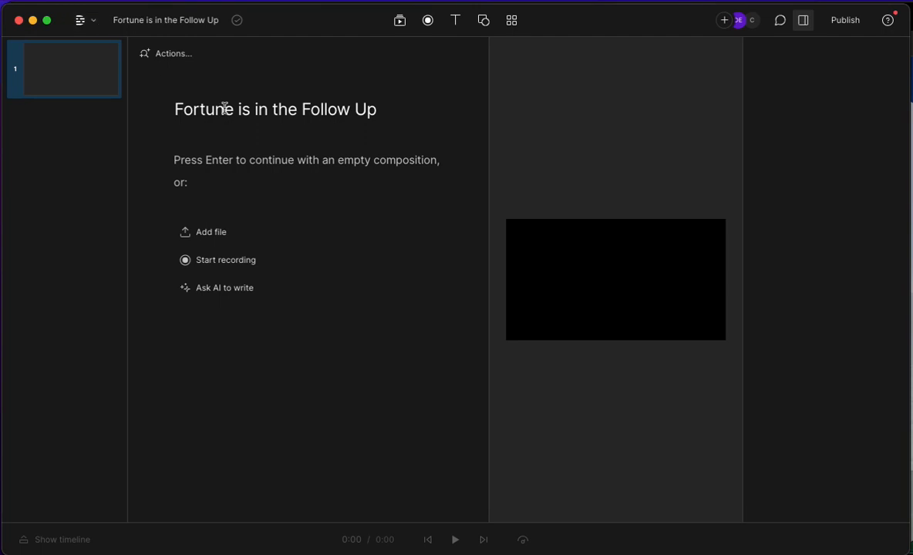
- Import "Fortune is in the Follow Up (No Captions).mp4" from Downloads and insert it into the script
left_click(224, 237)
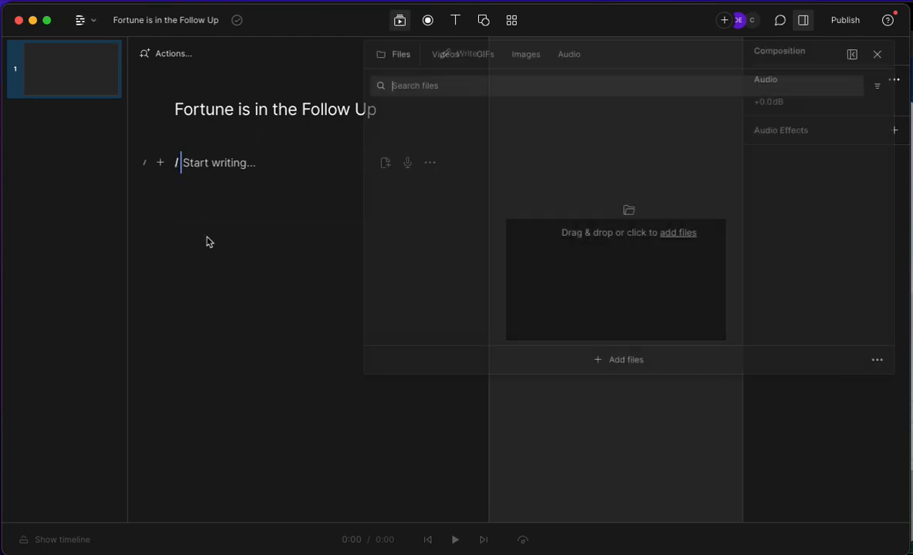
left_click(377, 199)
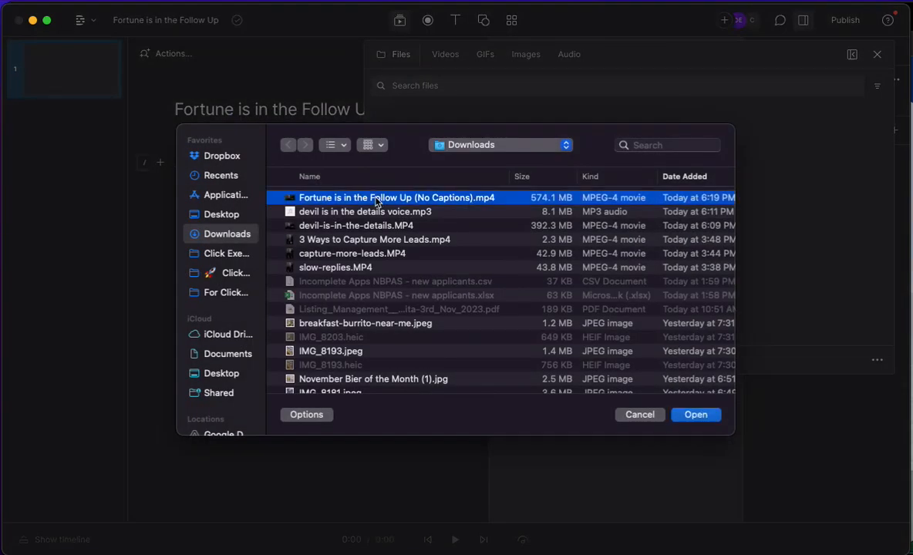
left_click(696, 414)
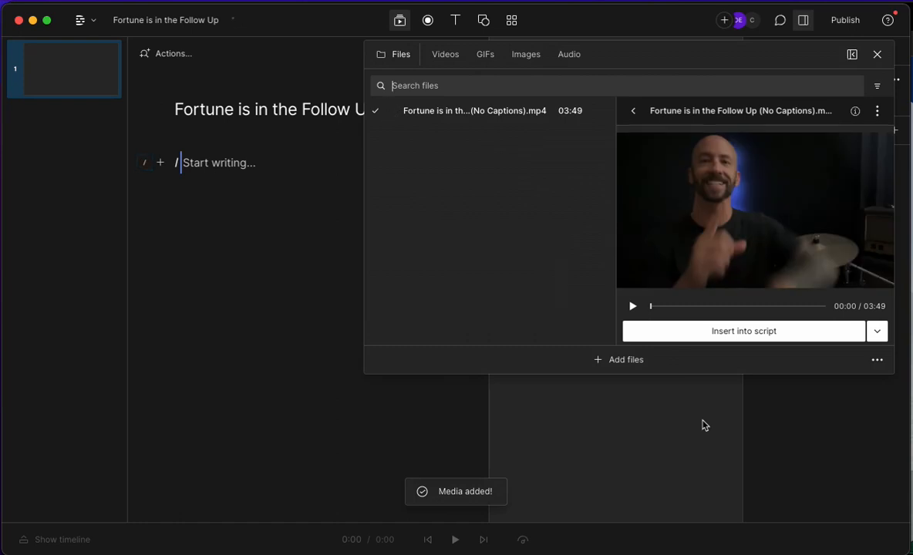
left_click(741, 333)
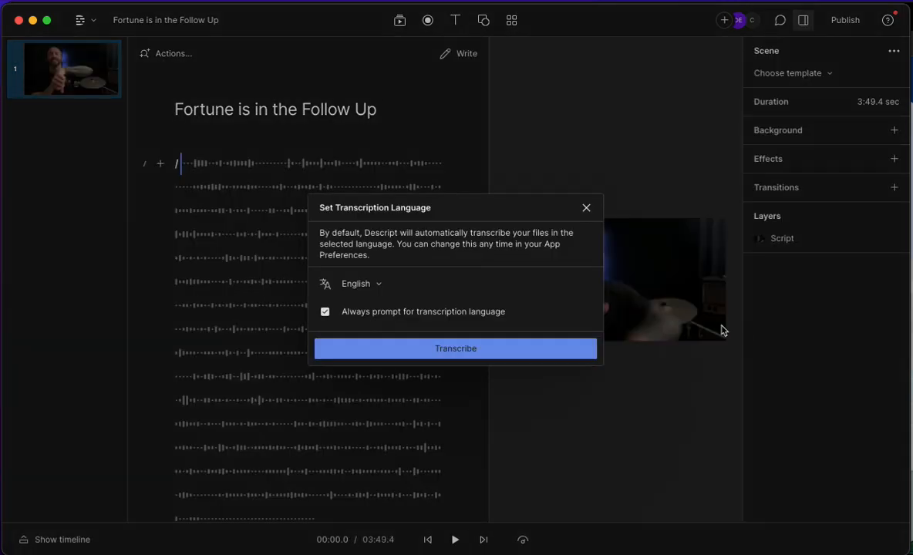
- Transcribe the inserted video in English with one speaker and finish the transcription setup
left_click(461, 354)
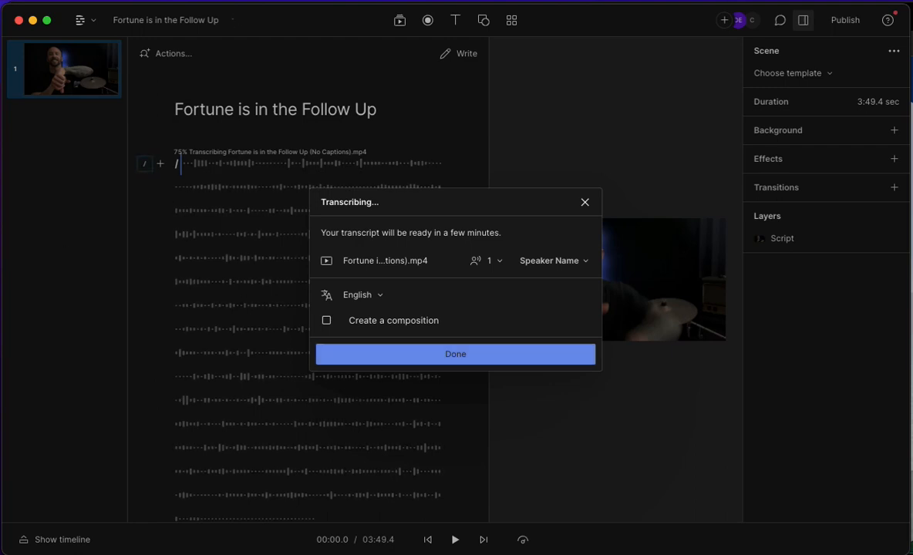
left_click(466, 358)
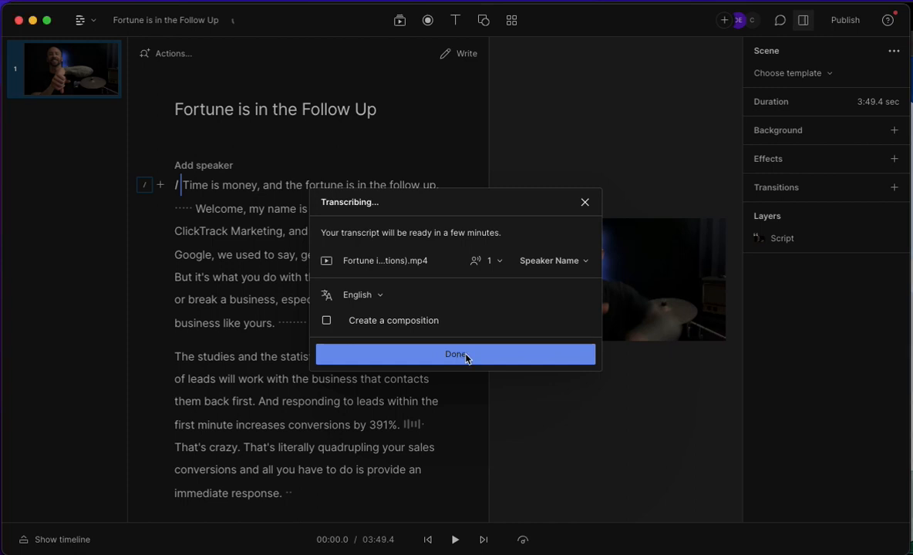
left_click(446, 359)
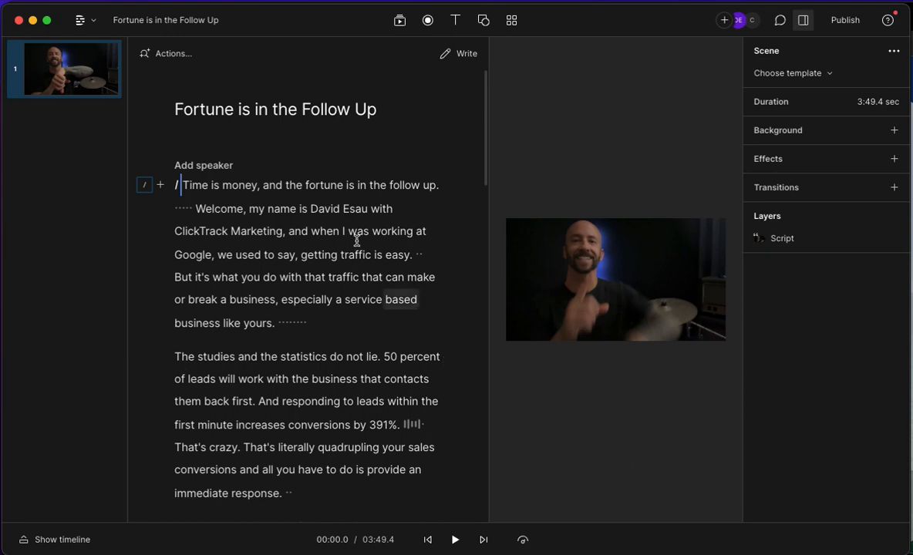
- Place the cursor at the start of the script and show the timeline
left_click(196, 207)
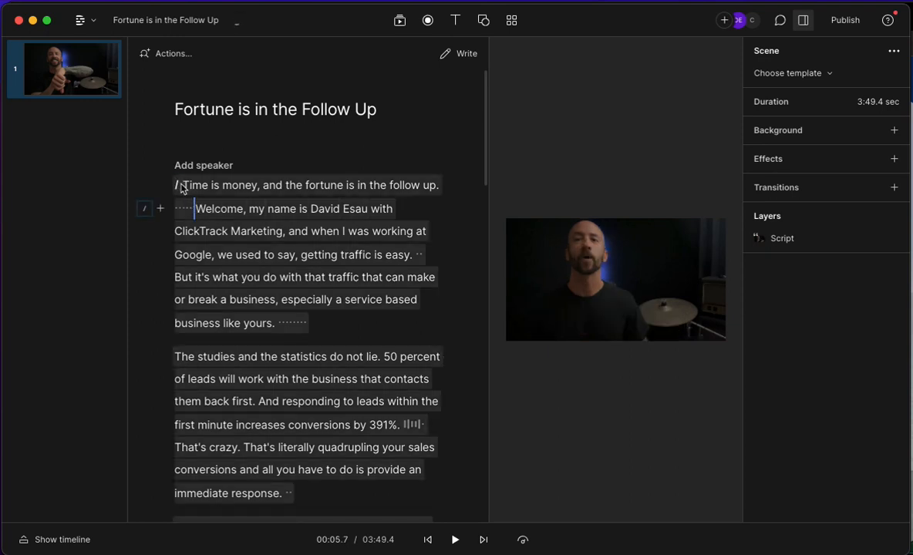
left_click(180, 186)
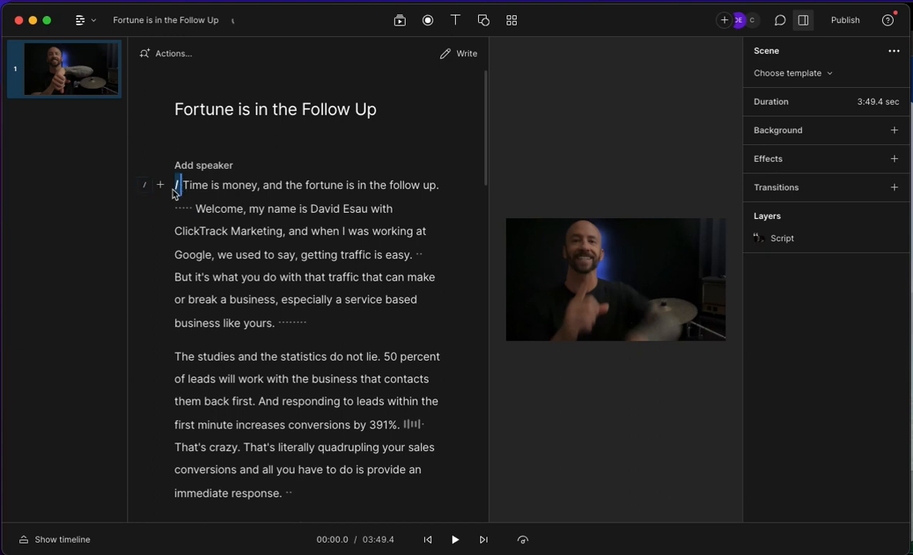
left_click(80, 543)
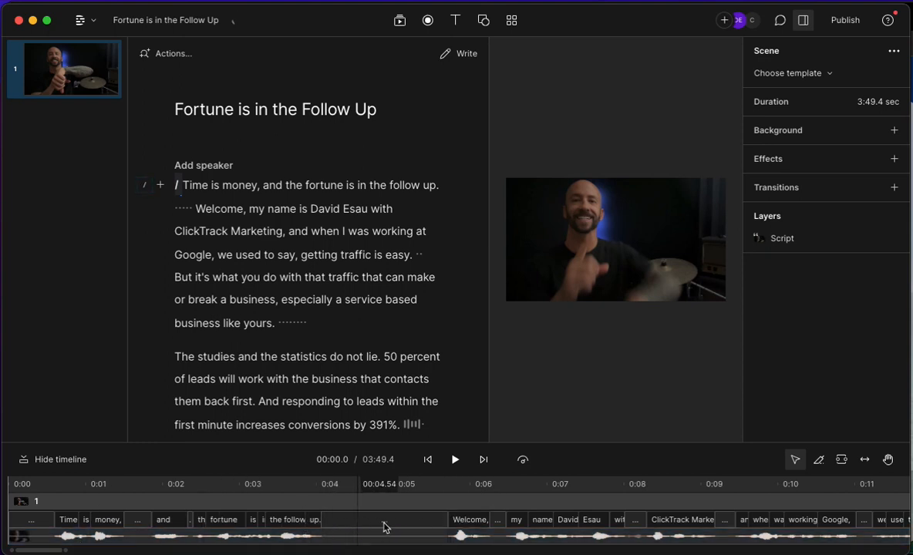
- Play the opening from the scene start and delete the pause between "follow up." and "Welcome"
left_click(178, 187)
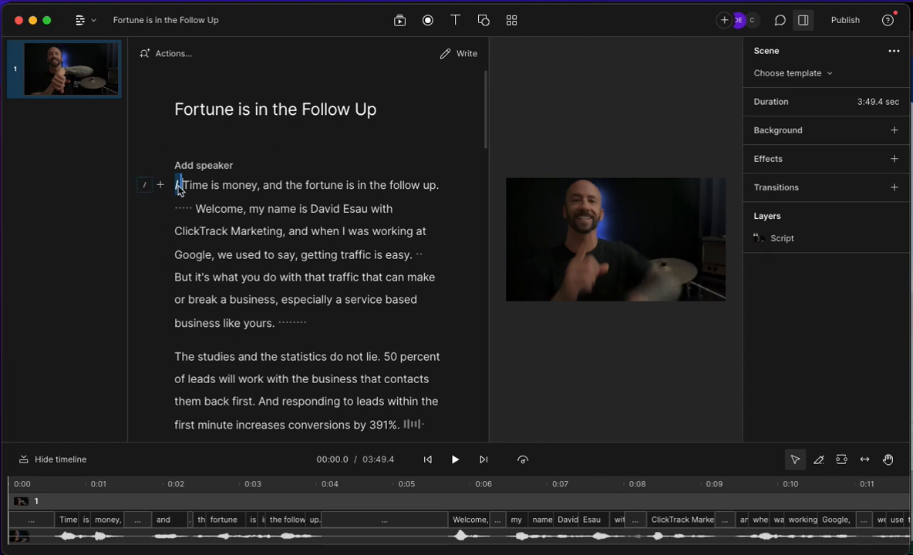
key("space")
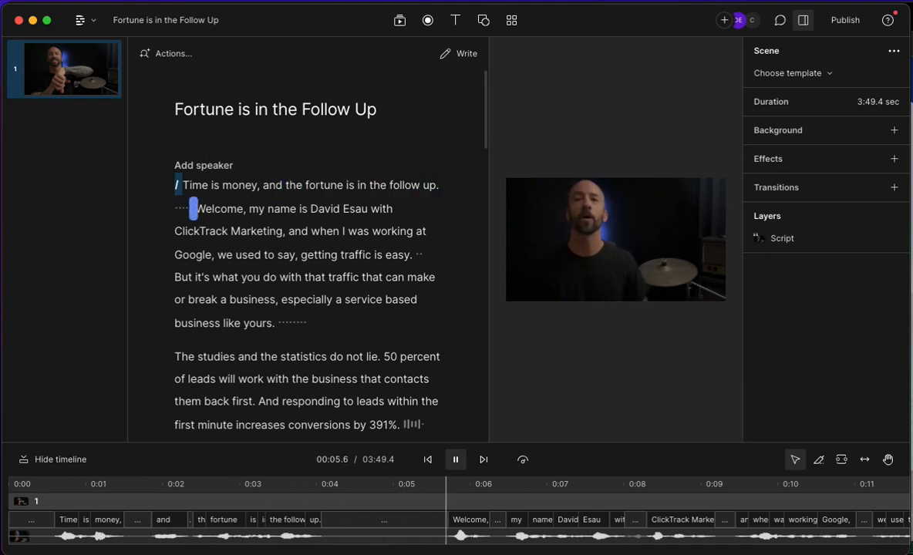
key("space")
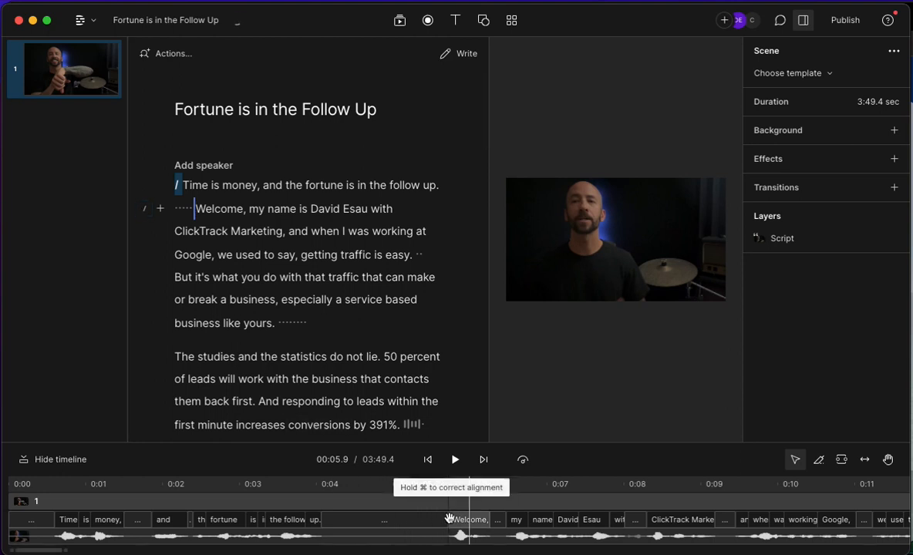
left_click(192, 209)
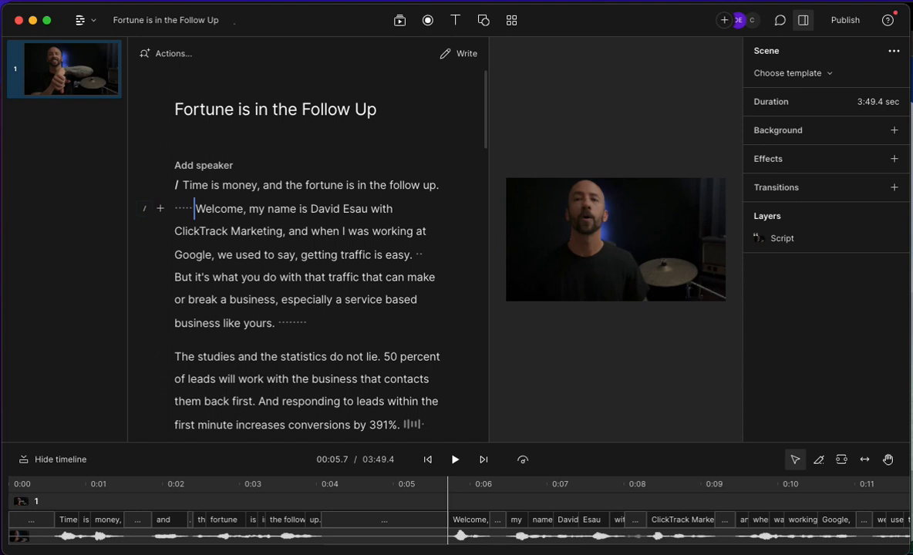
key("shift+Left")
key("BackSpace")
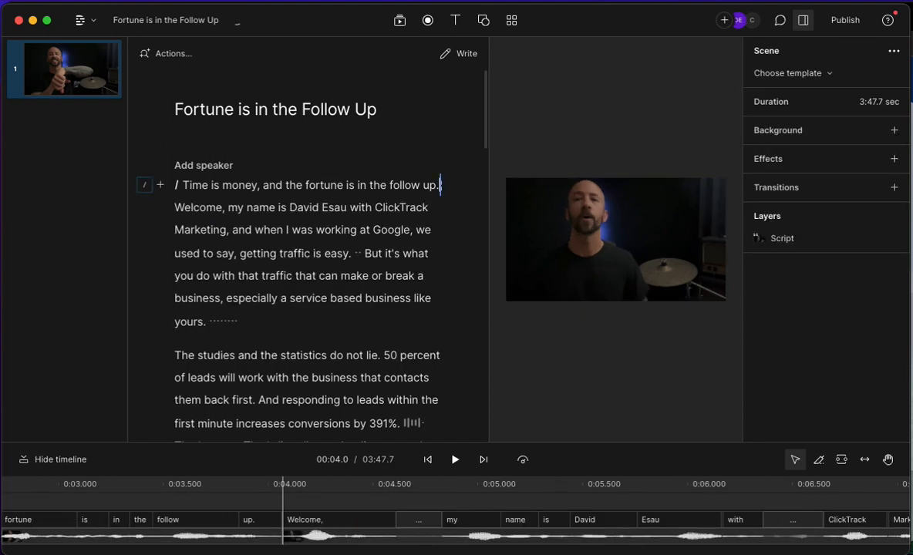
- Play the script from "Time is money" past "Welcome" to check the cut
left_click(184, 185)
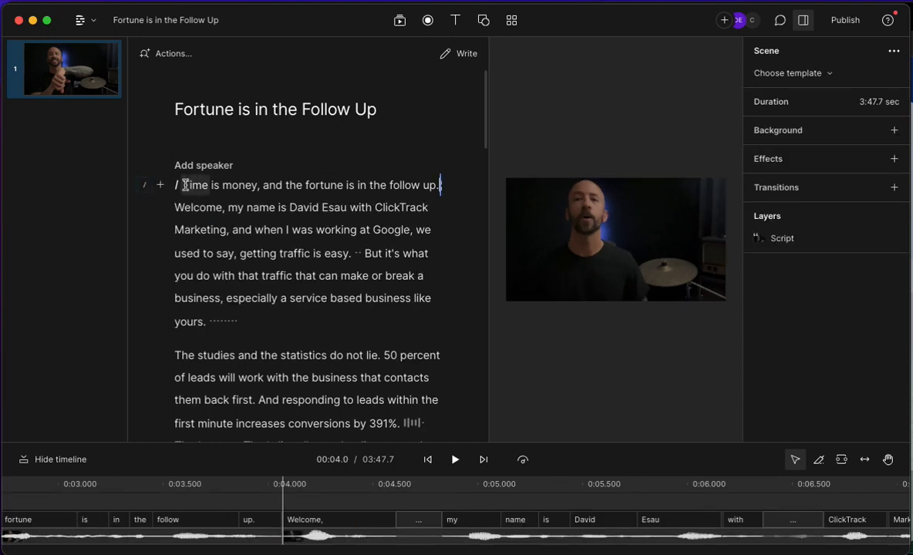
key("space")
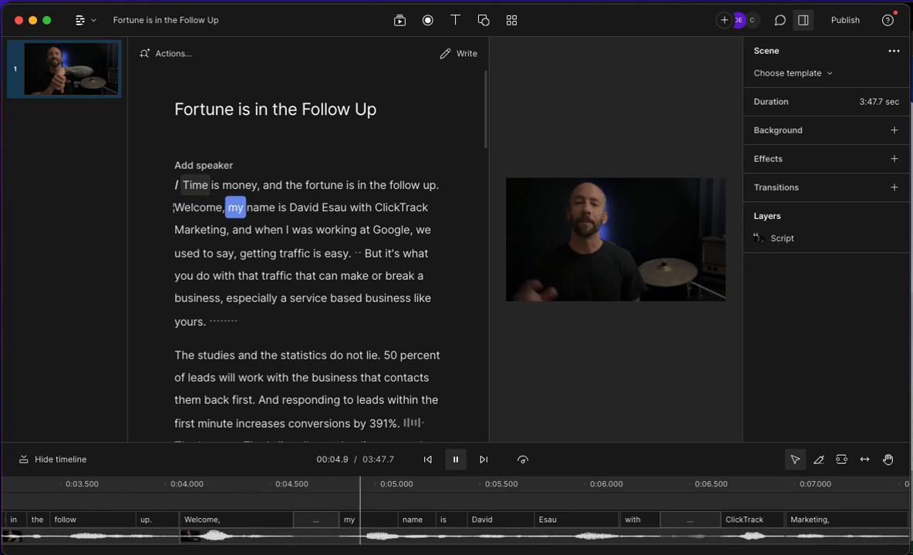
key("space")
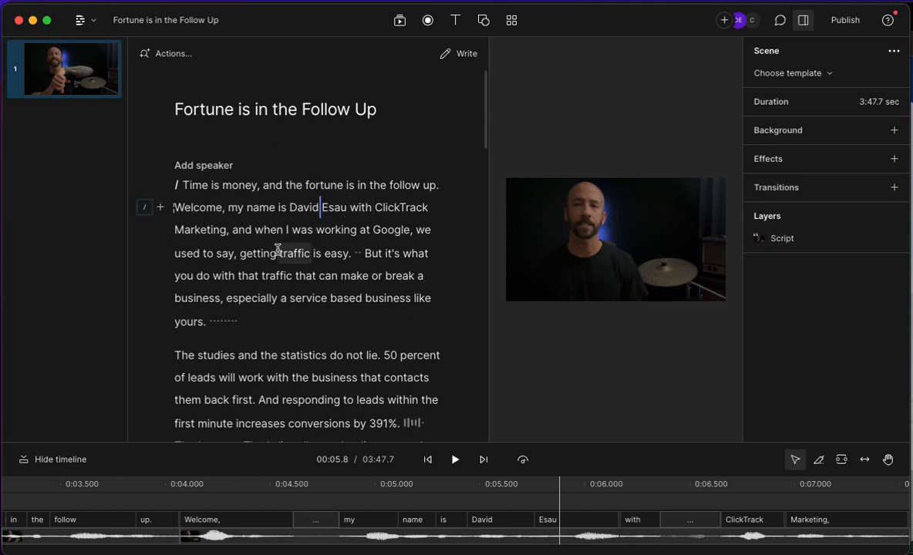
- Delete the pause between "traffic is easy." and "But it's what you do"
left_click(362, 253)
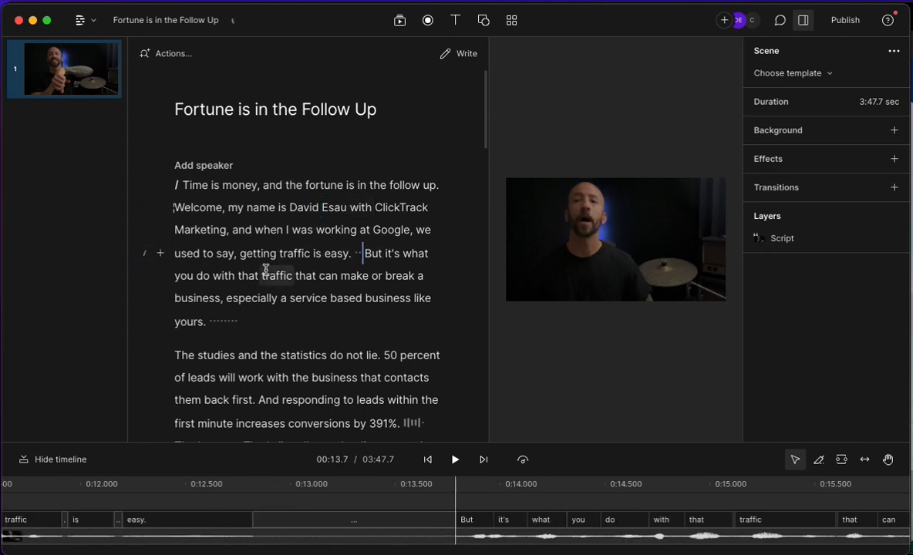
key("shift+Left")
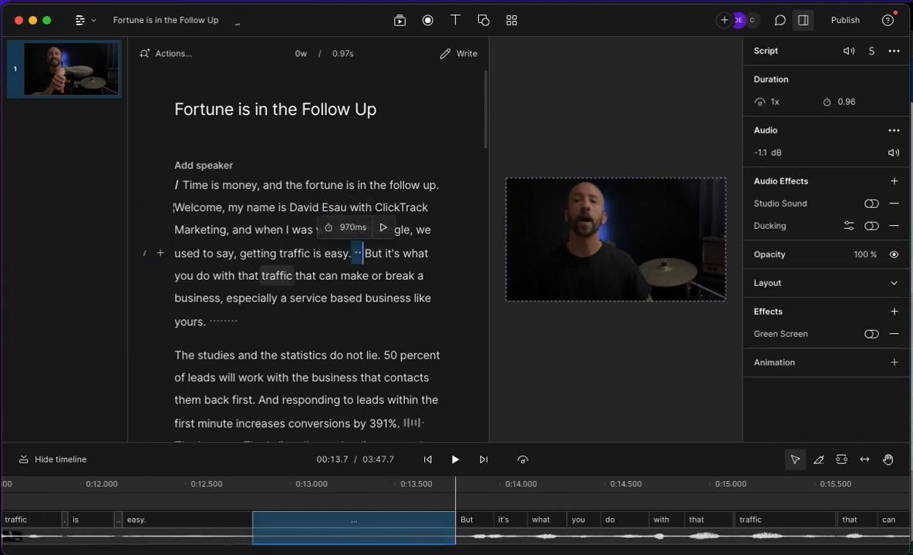
key("BackSpace")
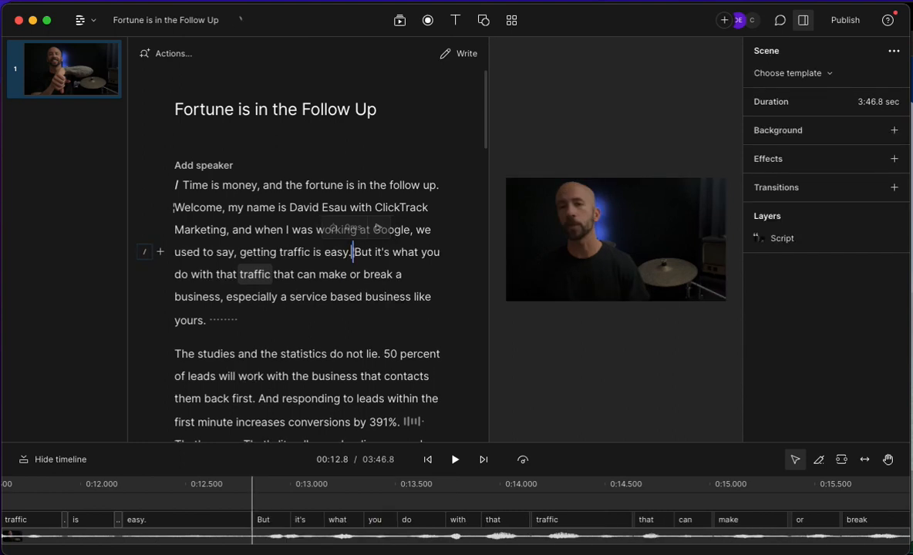
double_click(296, 249)
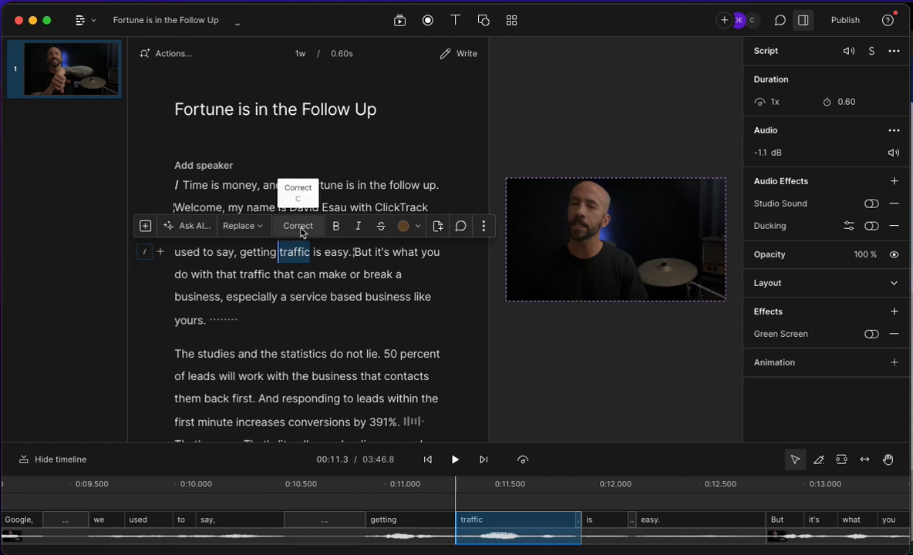
left_click(300, 226)
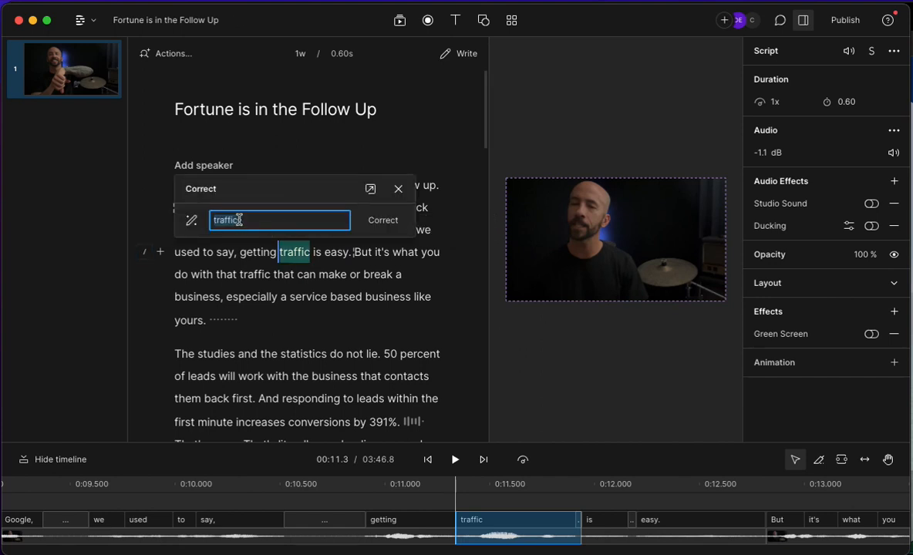
left_click(398, 190)
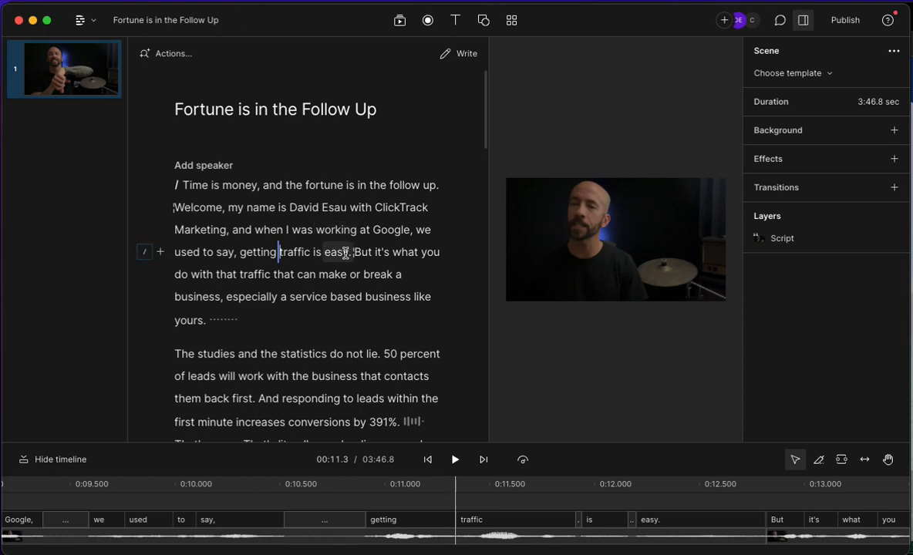
- Delete the pause after "business like yours." and shorten the gap between "do not lie." and "50 percent"
scroll(346, 253, "down", 2)
scroll(346, 253, "down", 5)
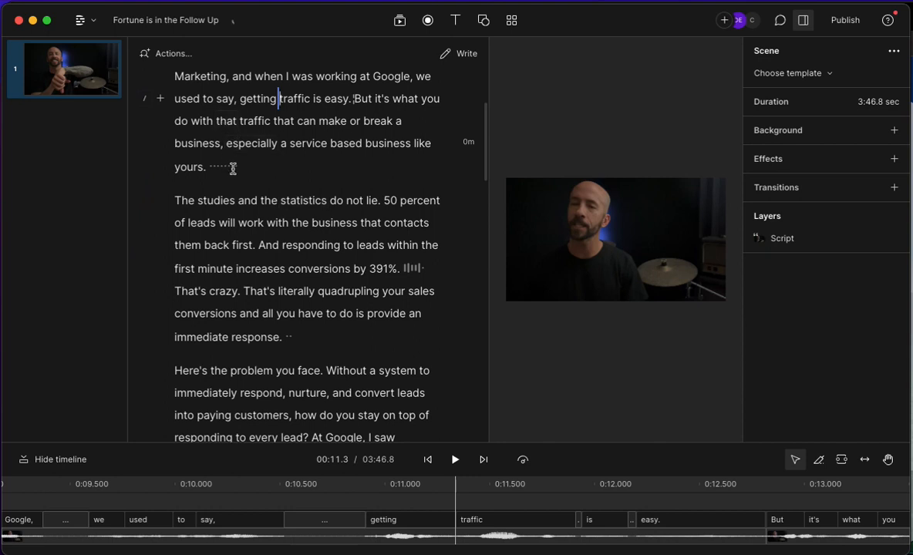
left_click(238, 167)
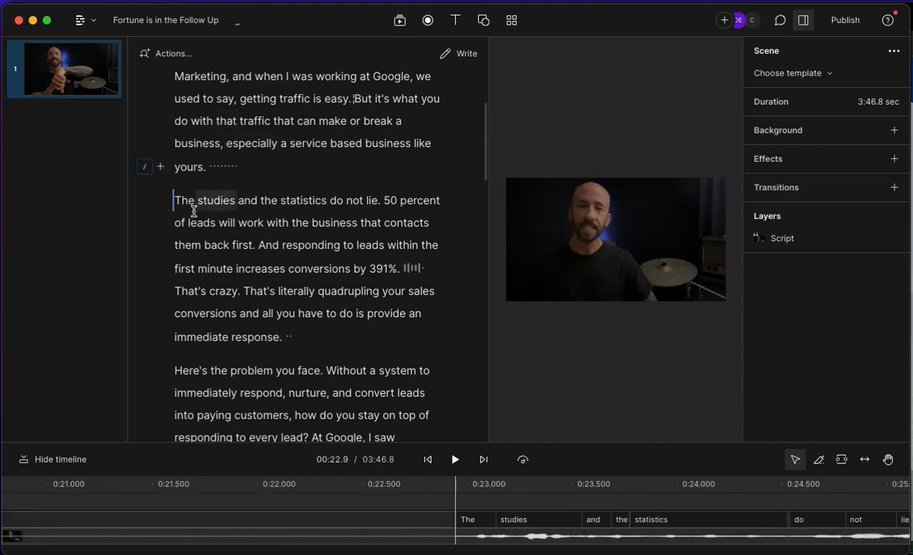
left_click(223, 167)
key("BackSpace")
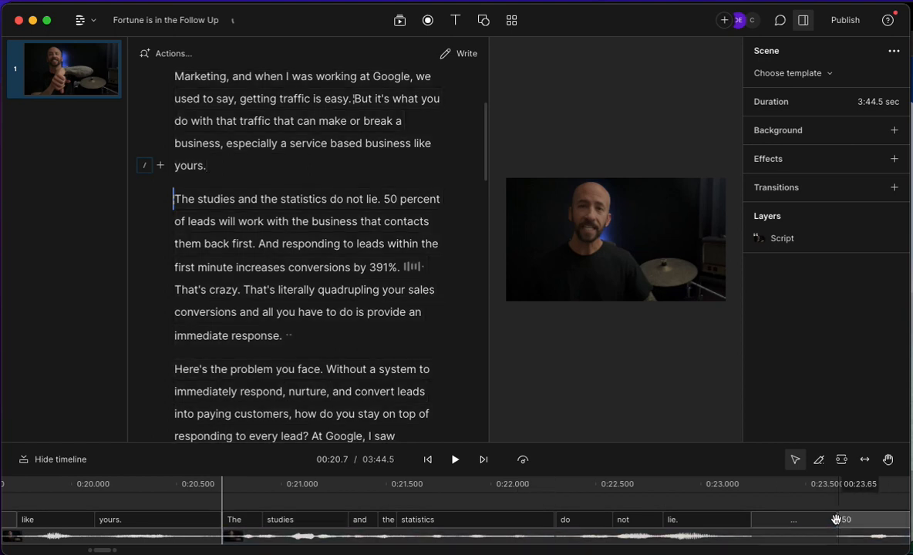
left_click_drag(837, 516, 768, 517)
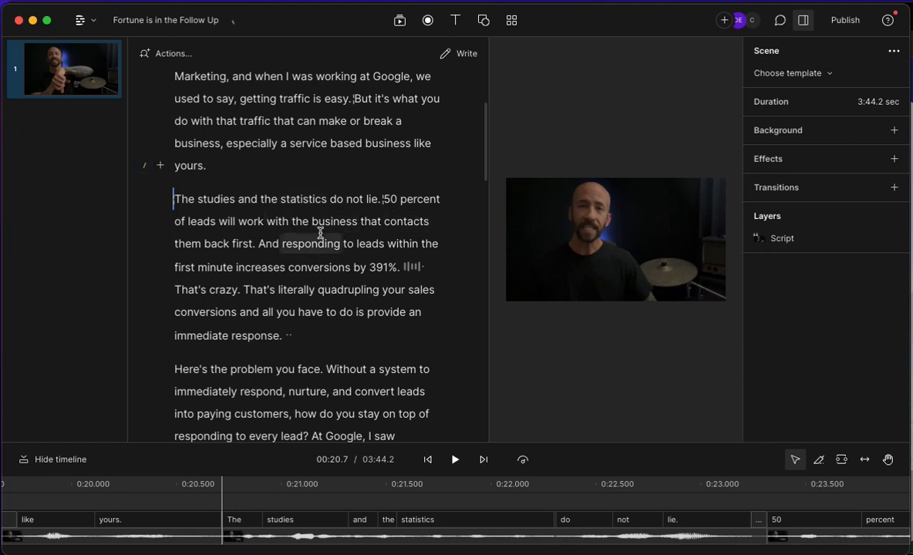
- Delete the long gap between "conversions by 391%." and "That's crazy." from the script
scroll(309, 231, "down", 1)
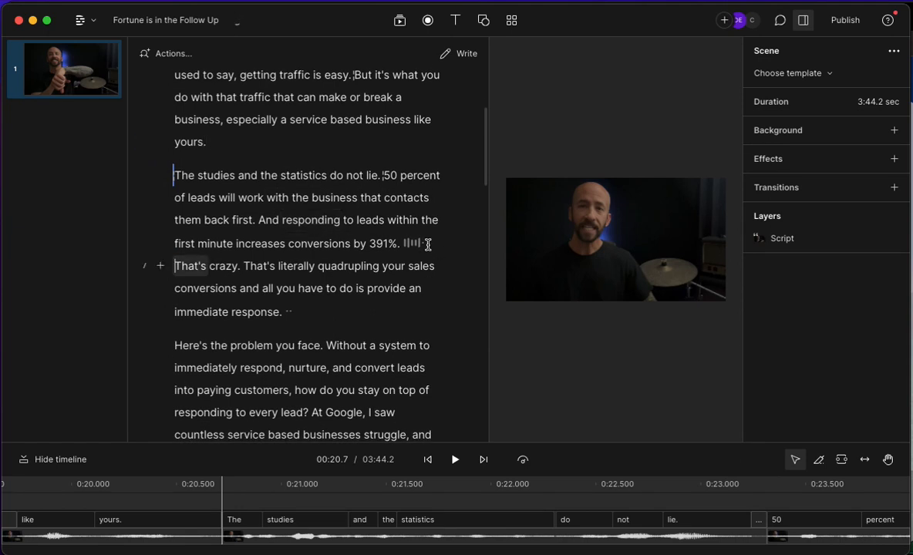
left_click(428, 243)
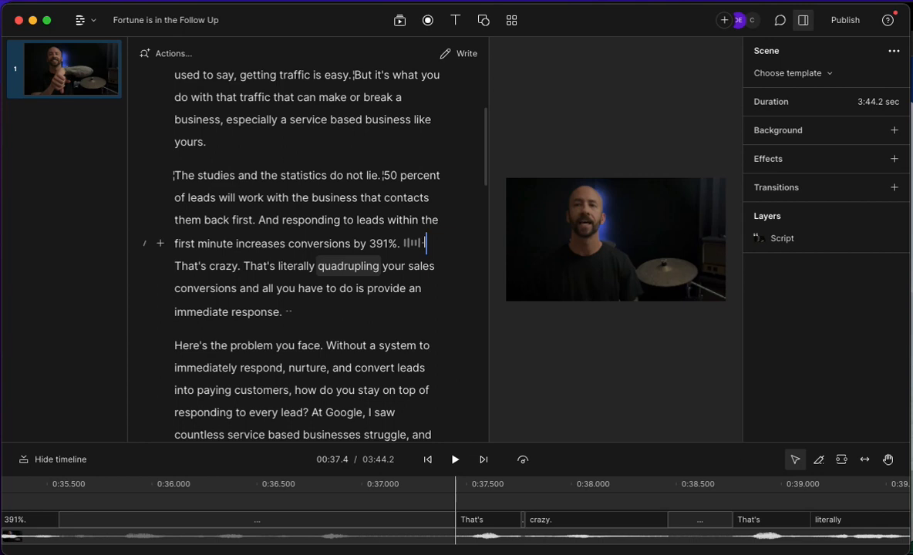
left_click(413, 243)
key("Delete")
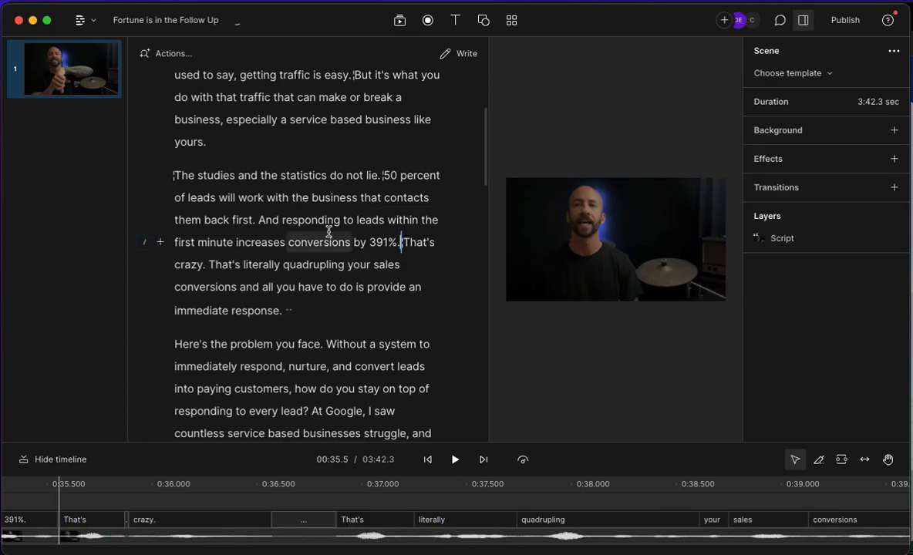
- Begin a new paragraph at "That's crazy." and start a second scene there
key("Return")
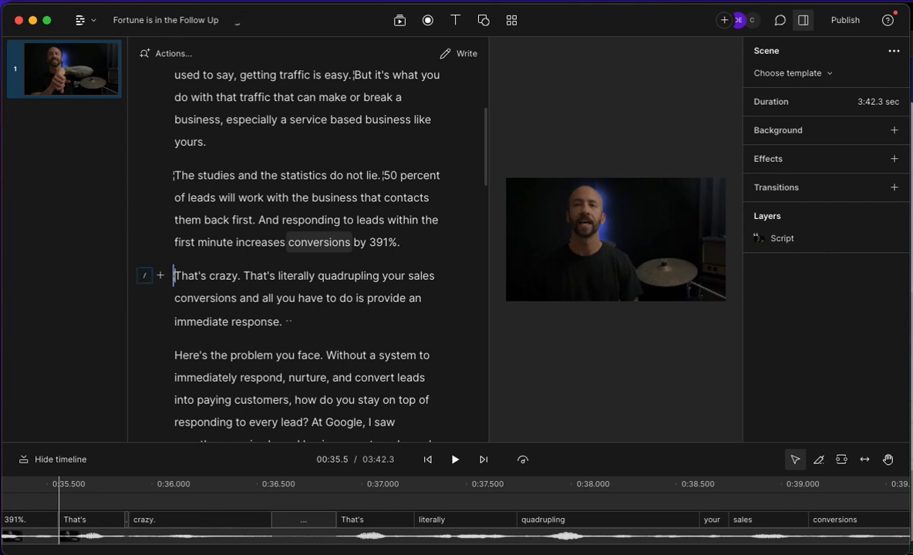
type("/")
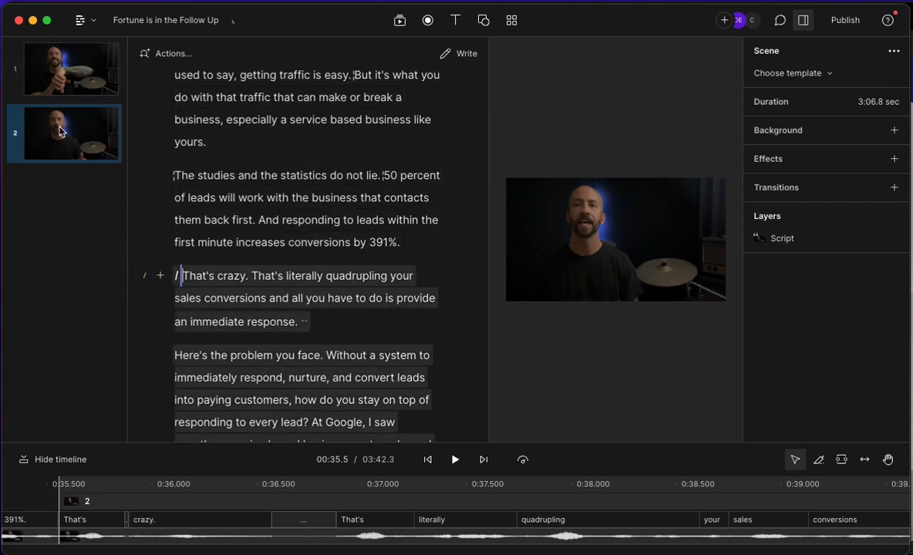
scroll(238, 236, "down", 3)
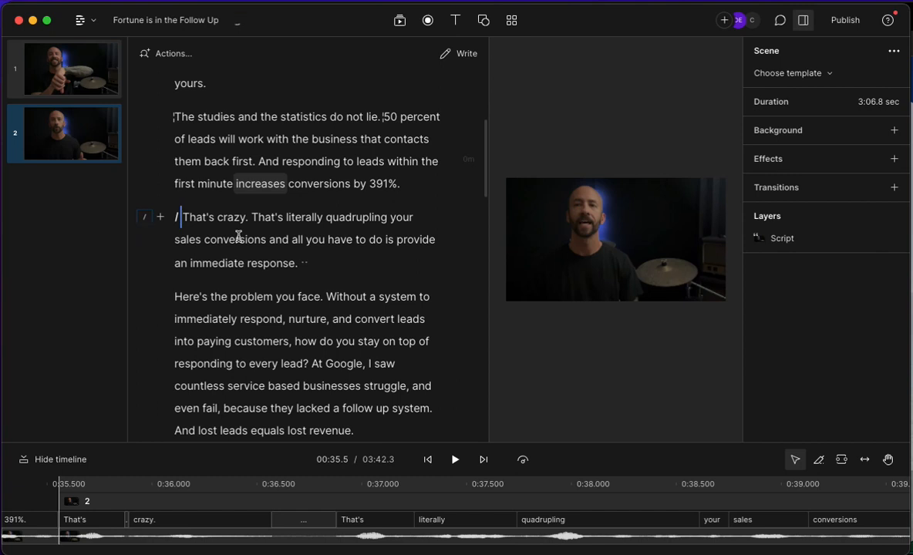
scroll(238, 237, "down", 2)
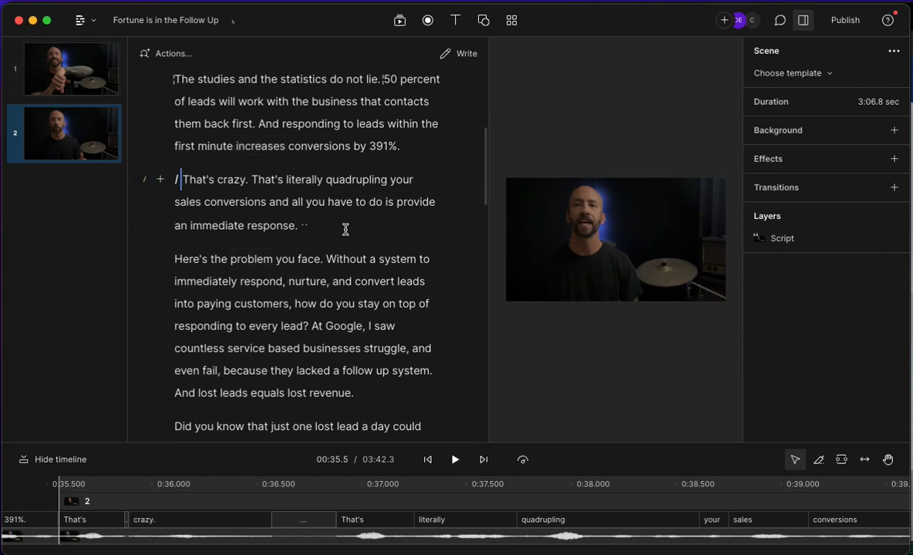
- Delete the pause after "an immediate response." and shorten the gap between "face." and "Without a system"
left_click(309, 225)
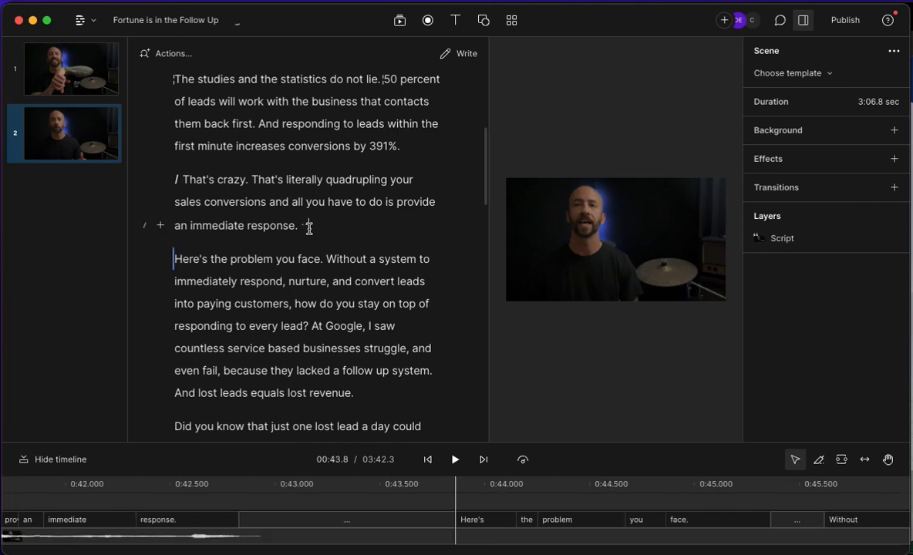
left_click(304, 224)
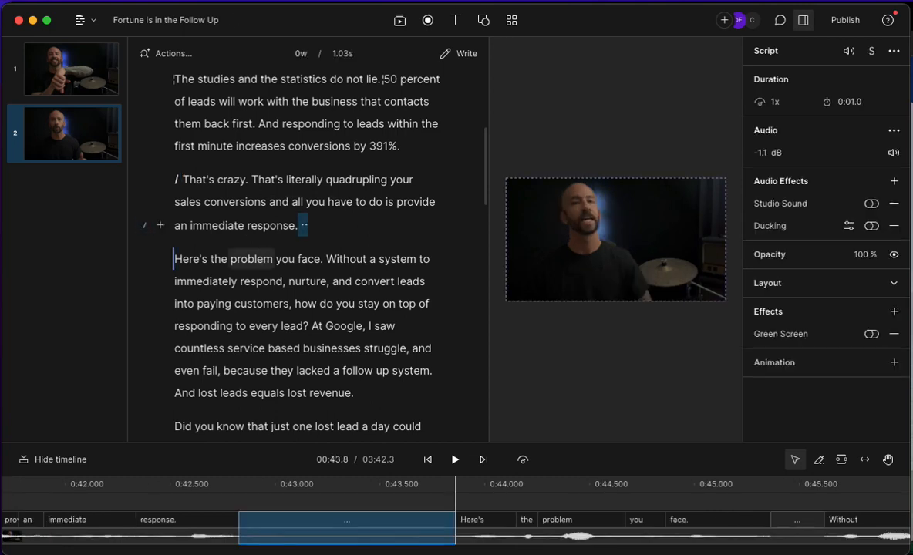
key("BackSpace")
scroll(295, 199, "down", 2)
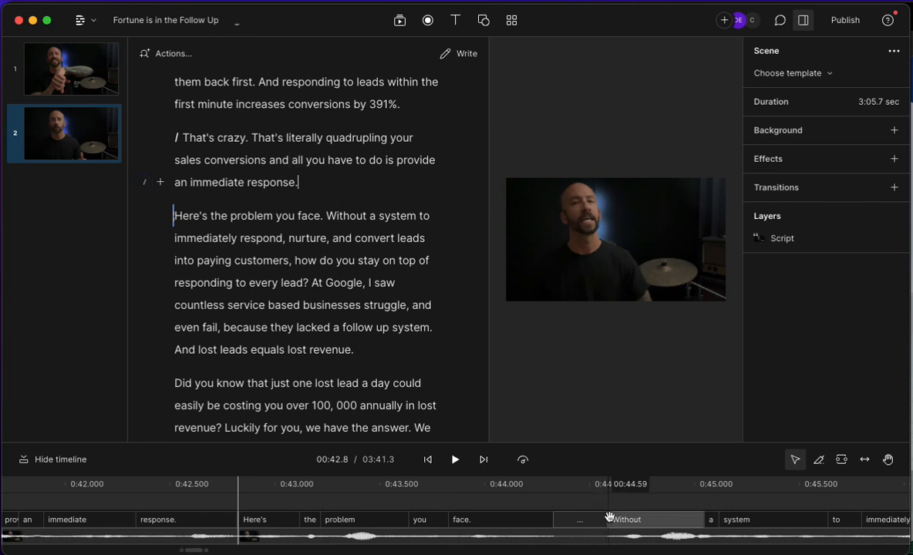
left_click_drag(608, 514, 571, 519)
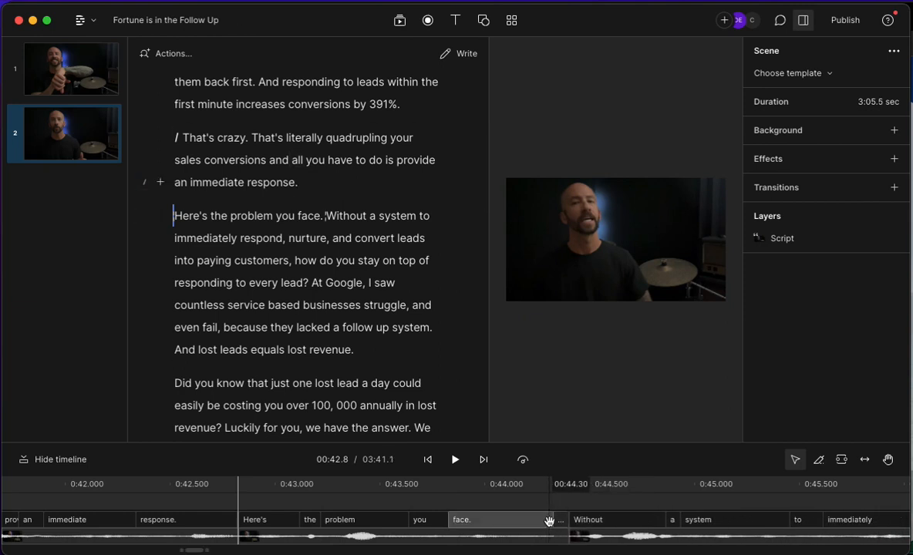
- Shorten the gap between "paying customers," and "how do you stay" in the timeline
scroll(663, 520, "right", 3)
scroll(663, 520, "right", 8)
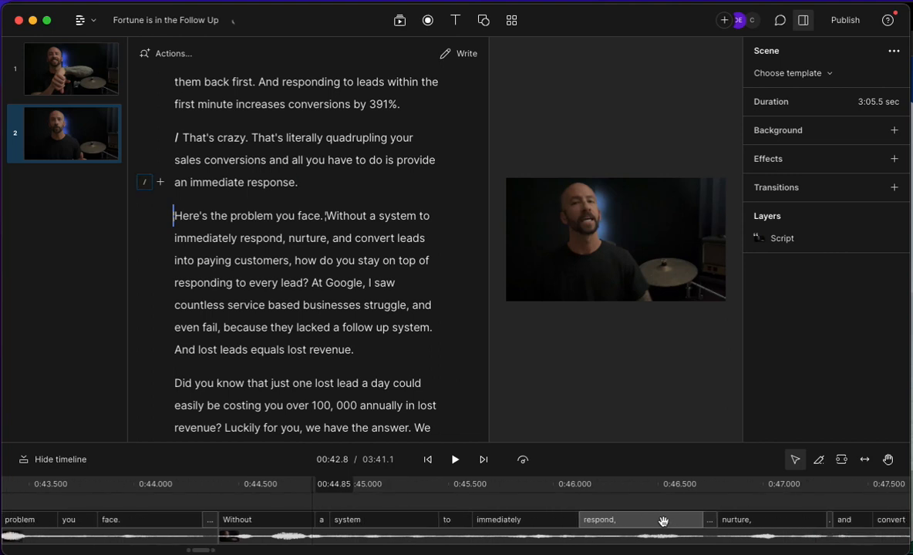
scroll(663, 520, "right", 4)
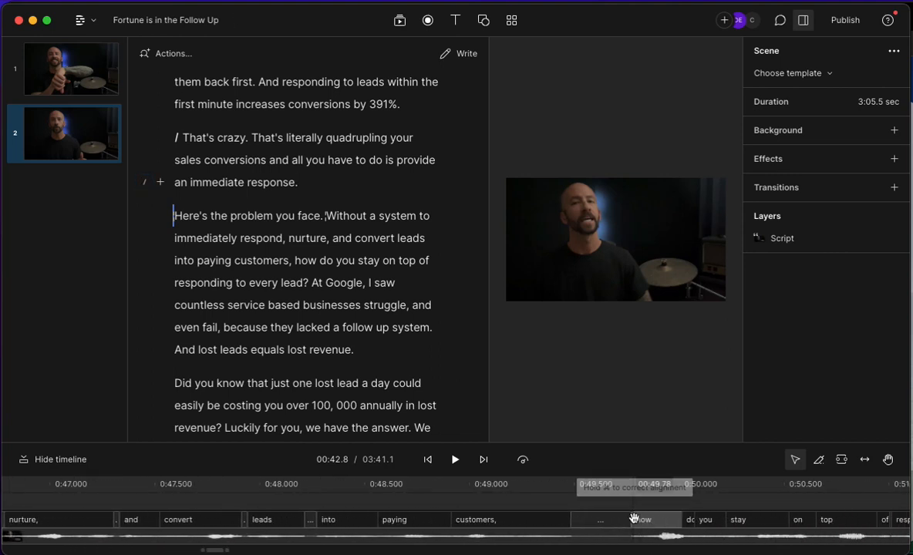
left_click_drag(633, 519, 580, 516)
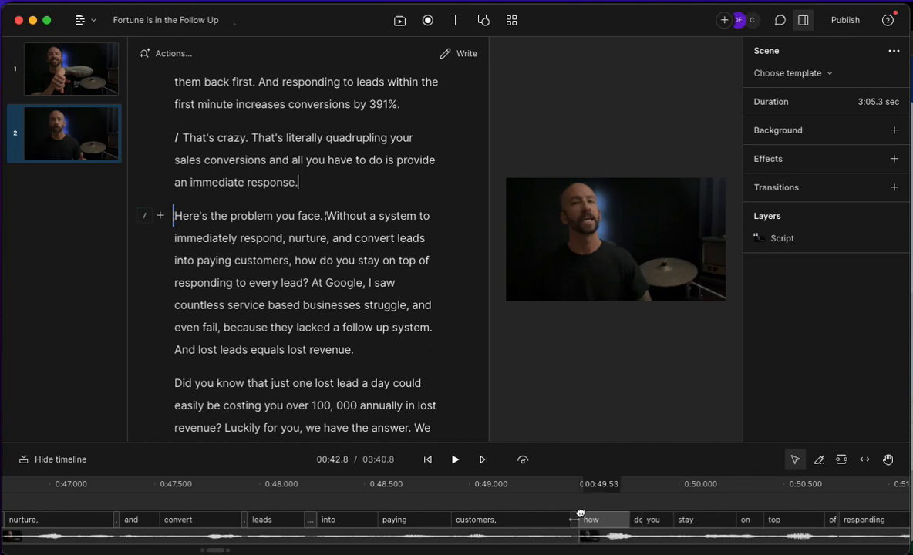
- Shorten the gap between "every lead?" and "At Google," and the one between "Google," and "I saw"
scroll(687, 518, "right", 8)
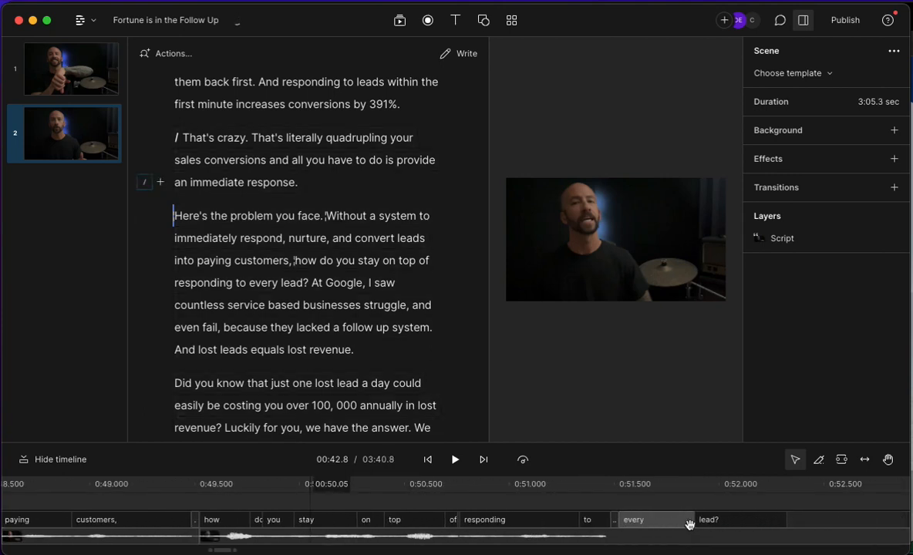
scroll(691, 528, "right", 2)
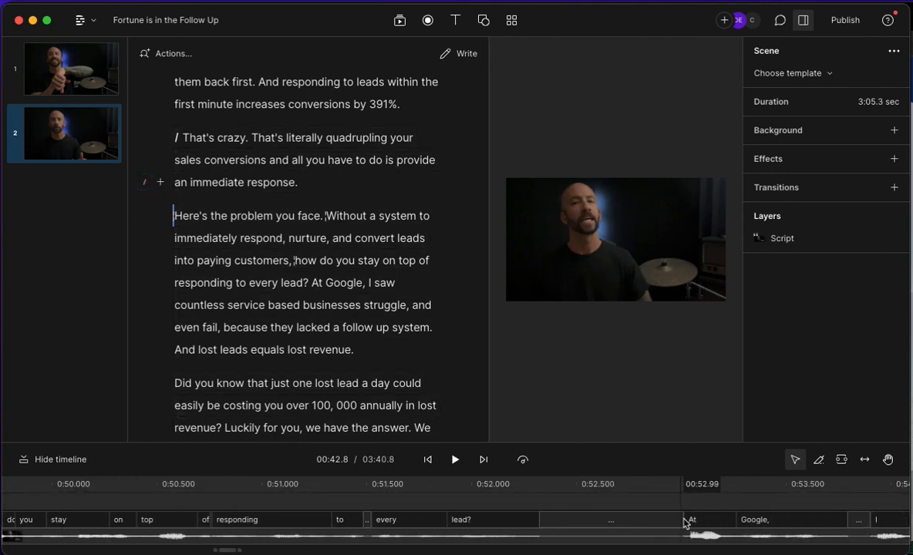
left_click_drag(690, 524, 558, 511)
scroll(675, 532, "right", 1)
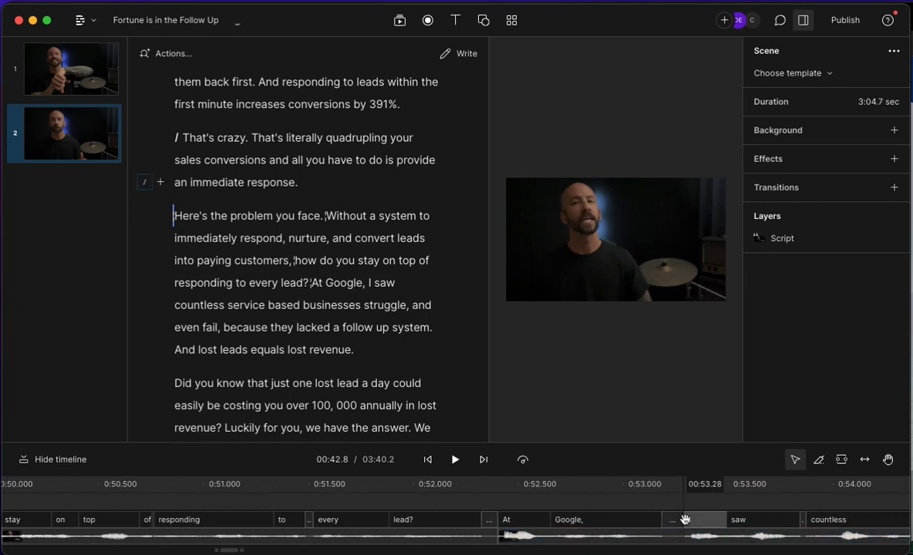
left_click_drag(685, 520, 678, 519)
scroll(681, 520, "right", 2)
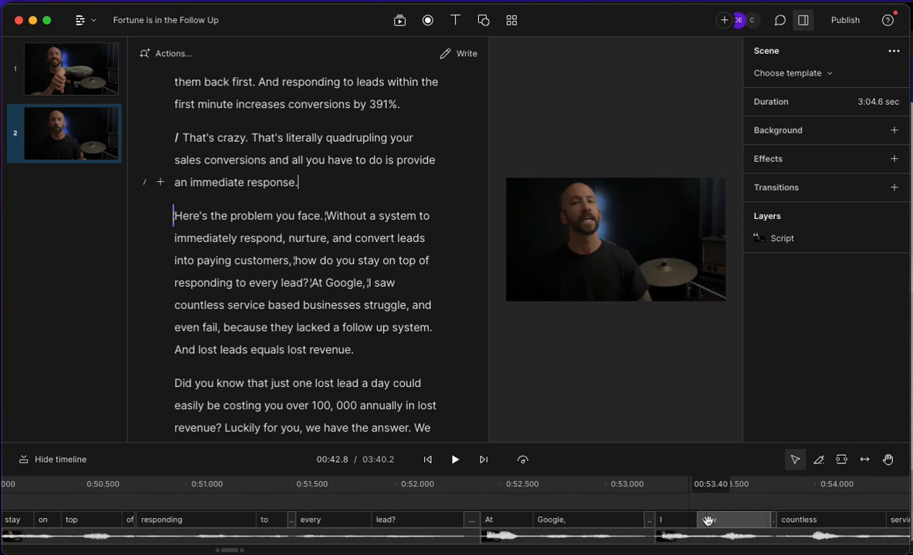
scroll(707, 520, "right", 3)
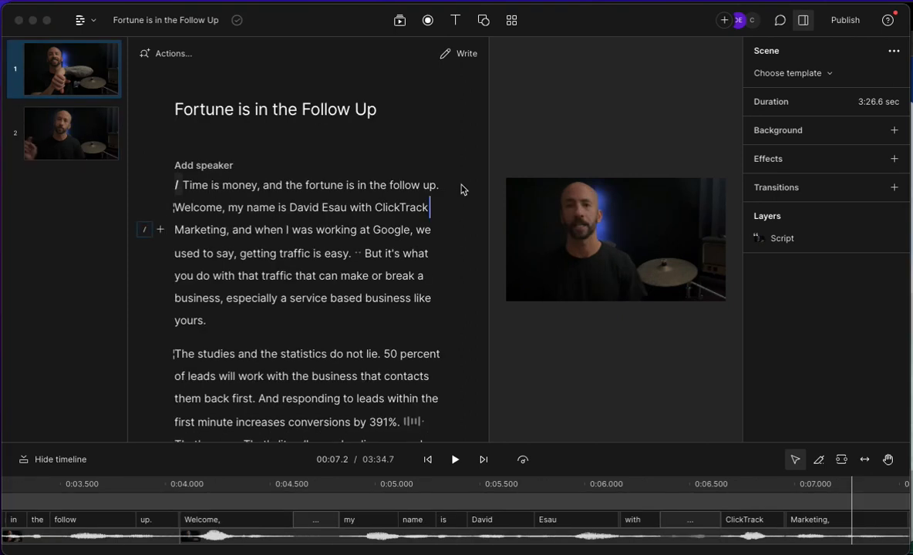
- Correct the transcribed word "ClickTrack" to "Click Track" in the opening paragraph
double_click(402, 208)
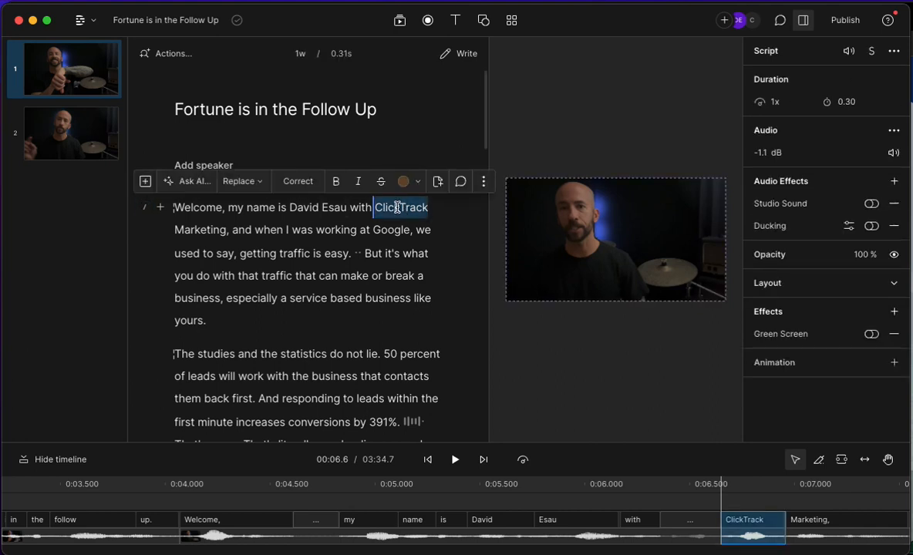
left_click(287, 182)
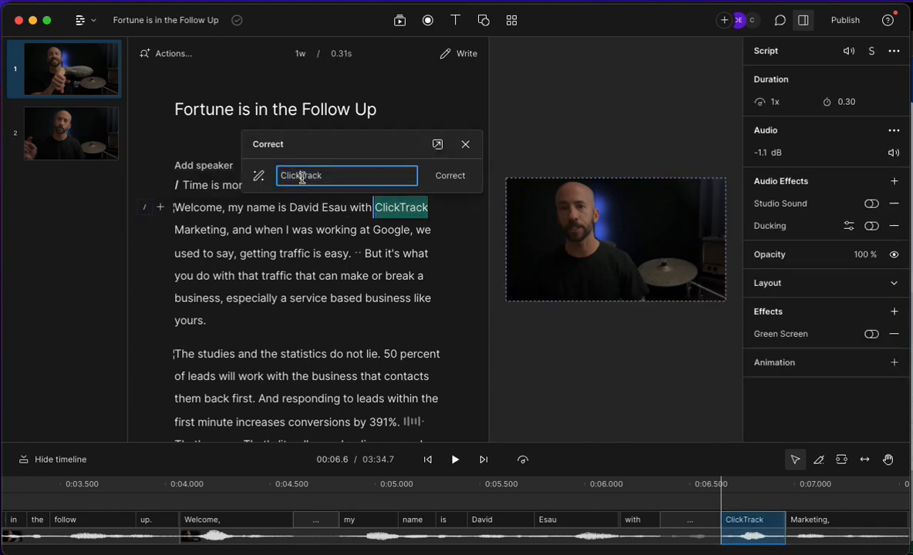
left_click(300, 176)
left_click(450, 176)
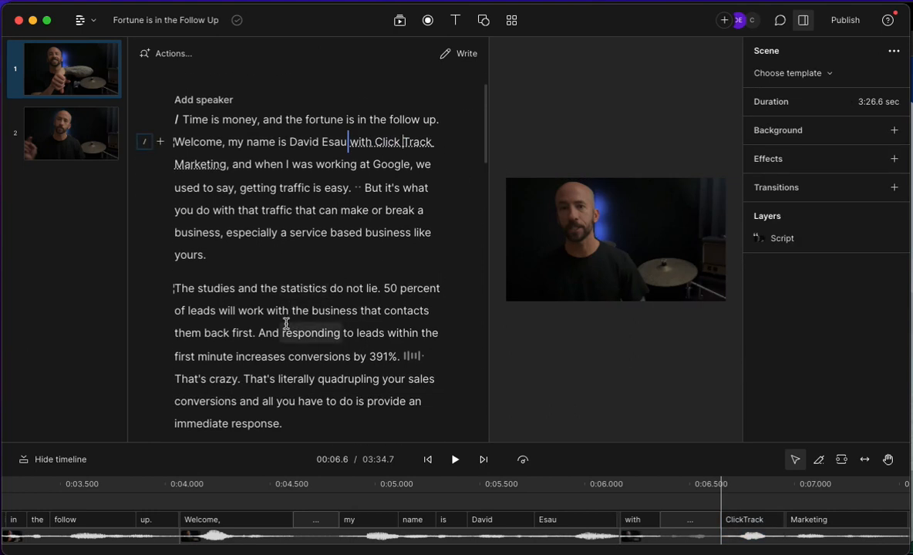
- Correct the word "percent" after "50" to "%" in the paragraph about studies and statistics
scroll(286, 324, "down", 3)
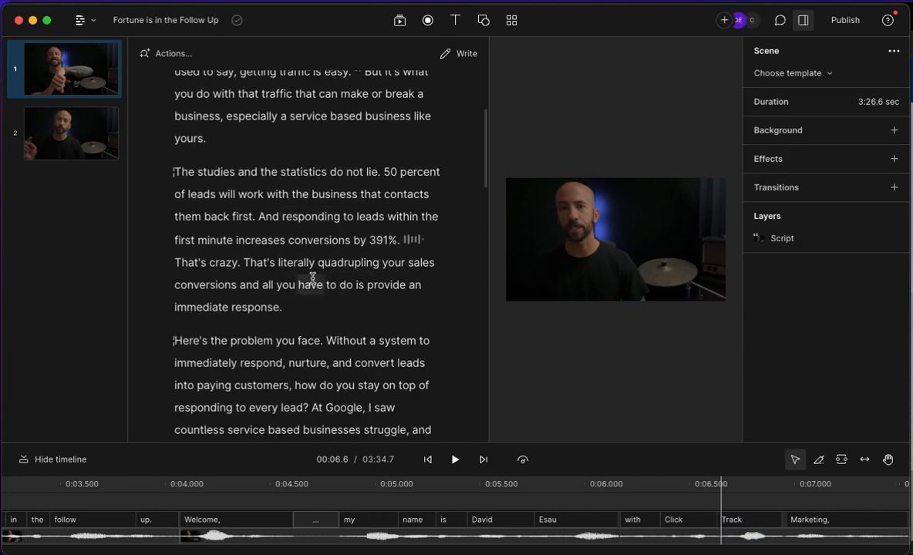
scroll(312, 279, "up", 1)
double_click(417, 204)
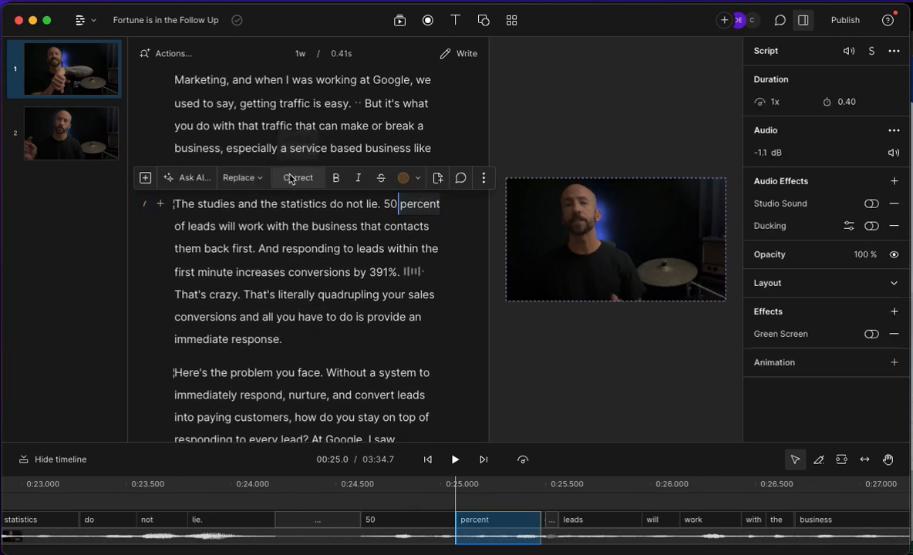
left_click(279, 178)
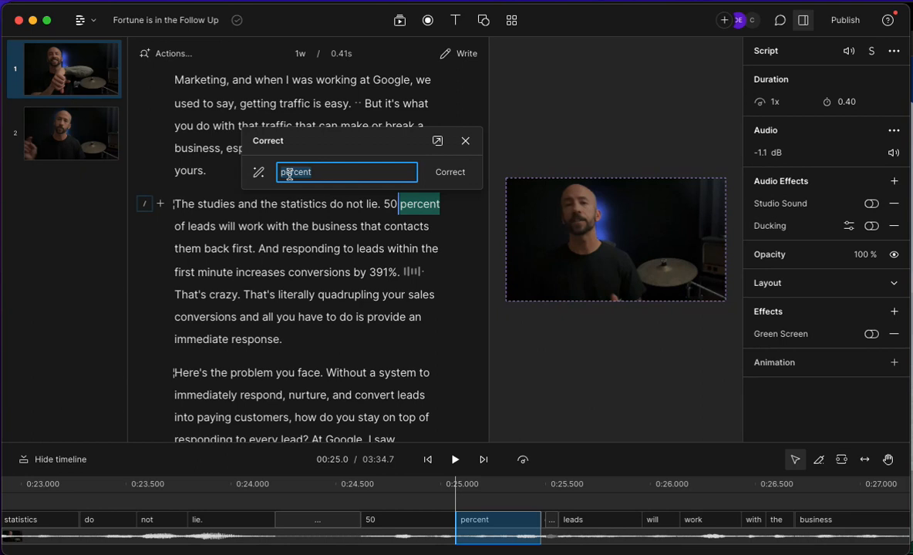
type("%")
left_click(450, 172)
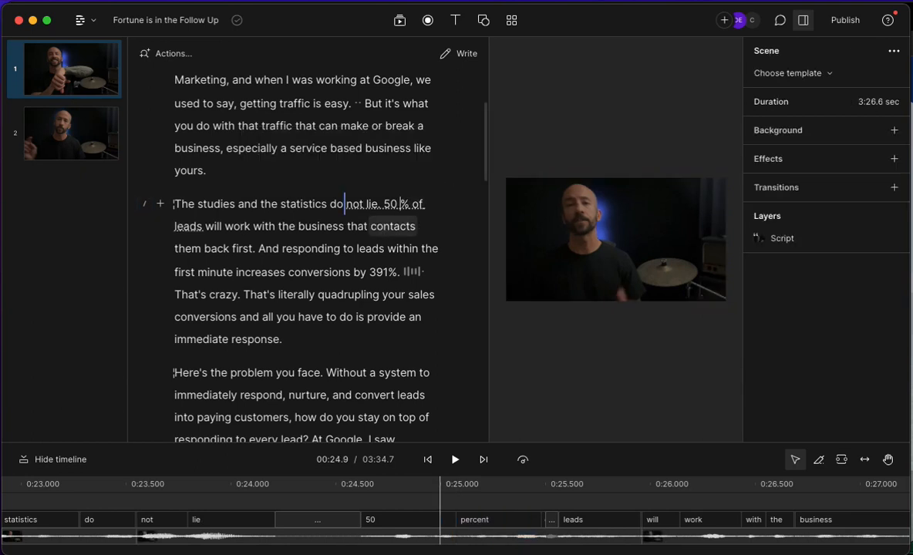
- Look through the rest of the transcript, down to the bonus paragraphs, for further wording to correct
left_click(356, 246)
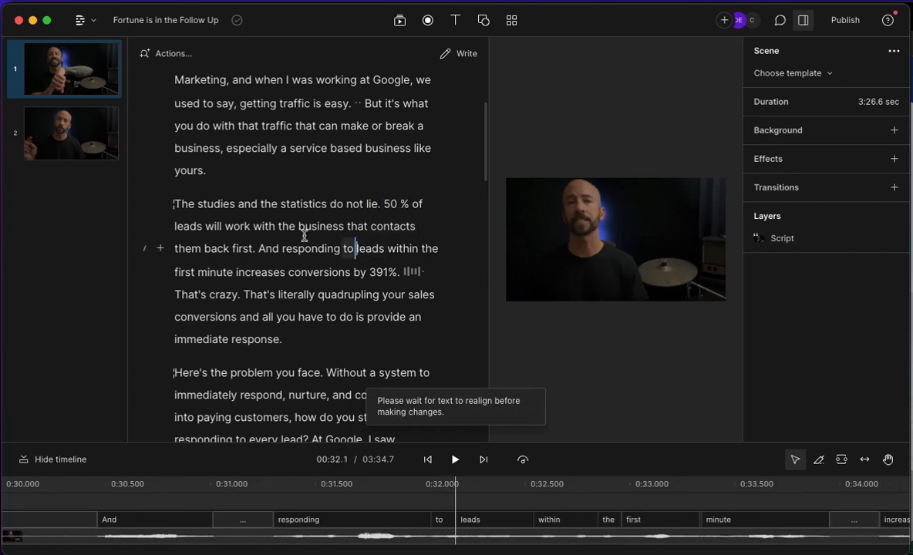
scroll(305, 236, "down", 5)
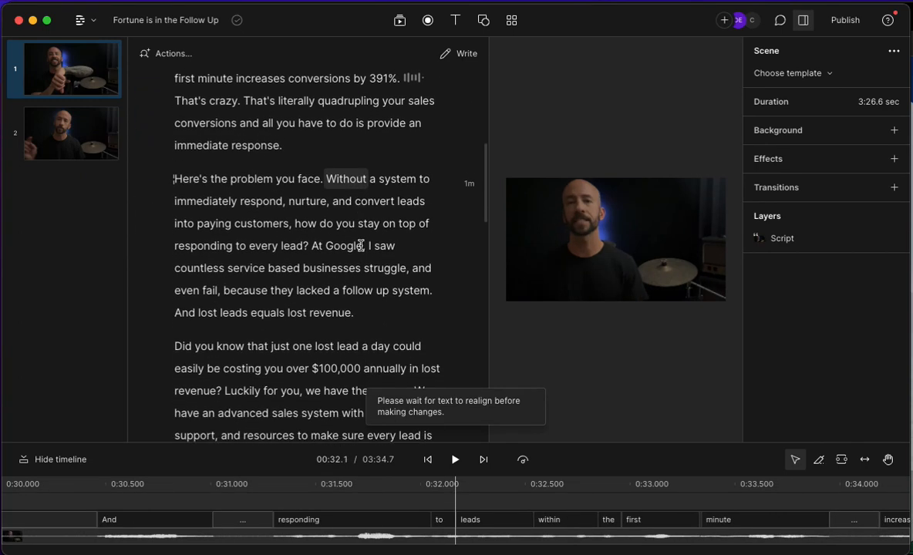
scroll(360, 245, "down", 9)
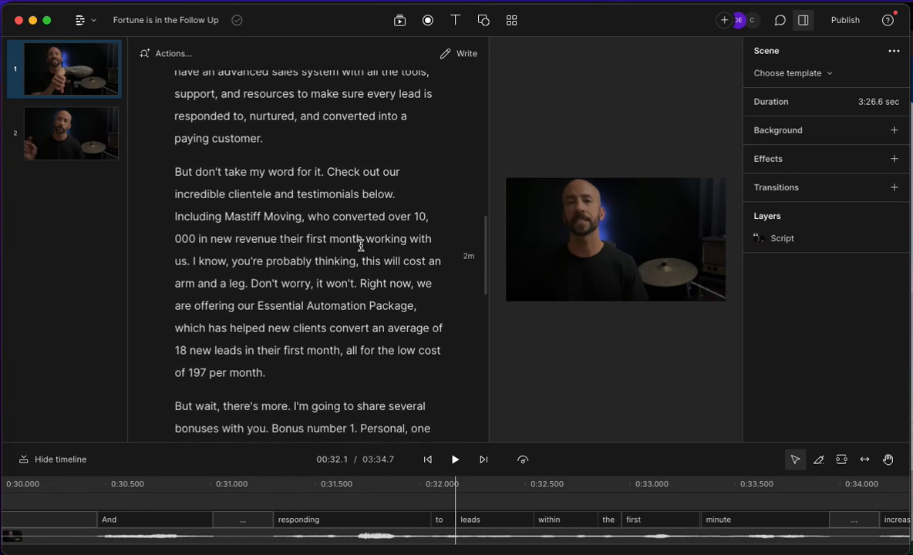
scroll(361, 245, "down", 4)
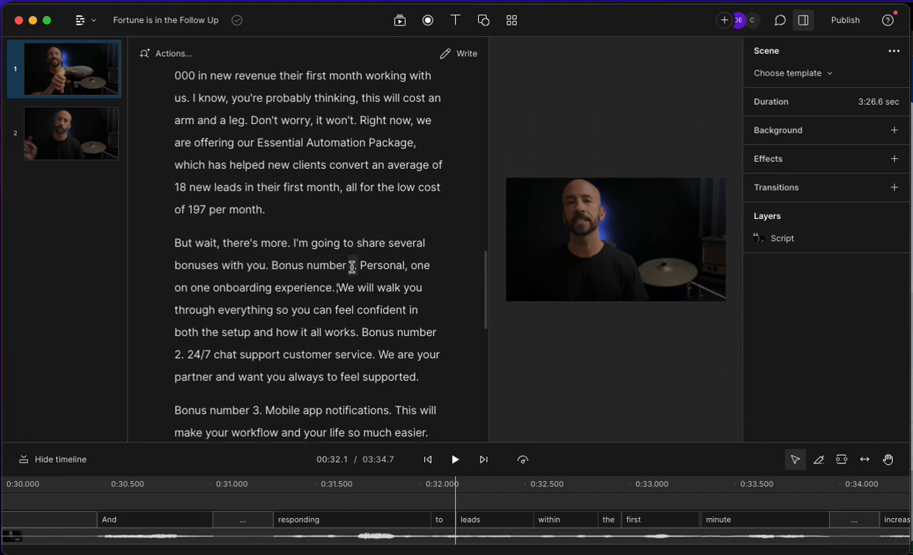
left_click(352, 266)
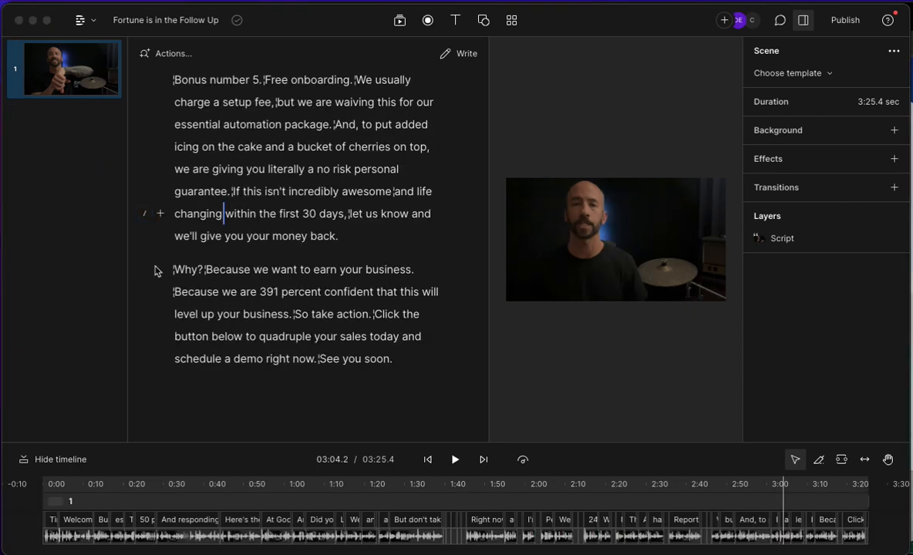
- Select the entire script and add captions to the video
triple_click(309, 192)
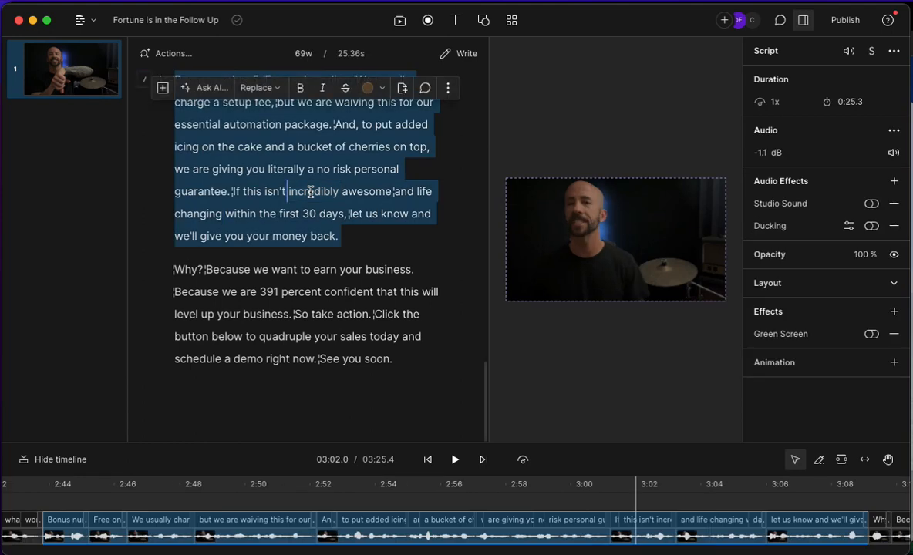
key("super+a")
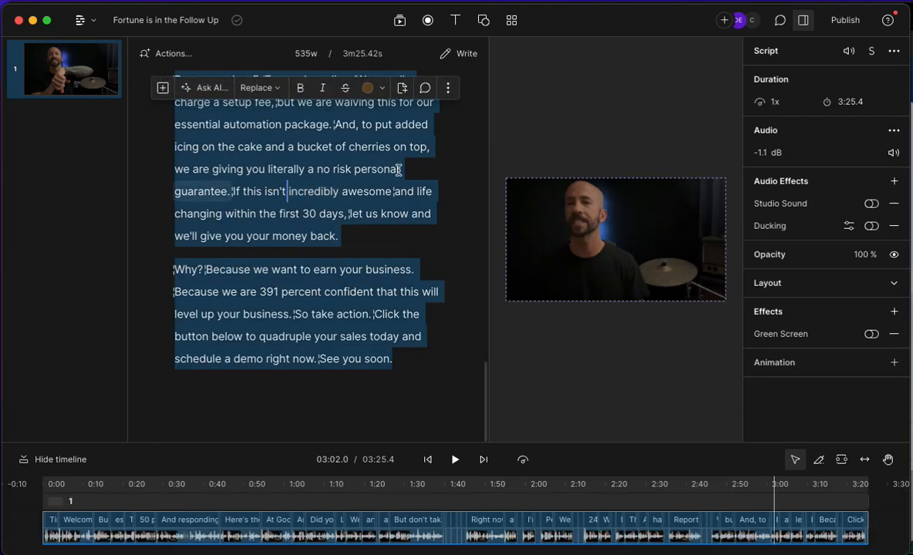
left_click(455, 21)
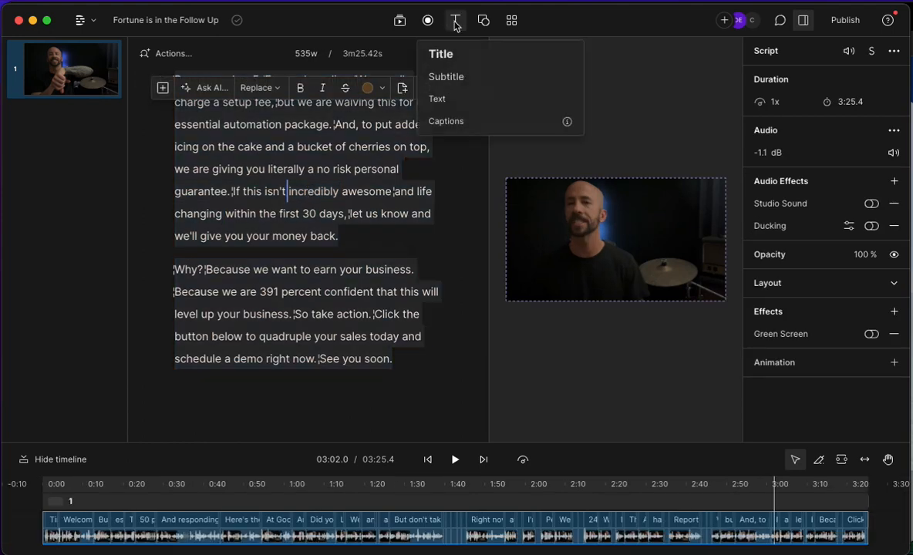
left_click(438, 122)
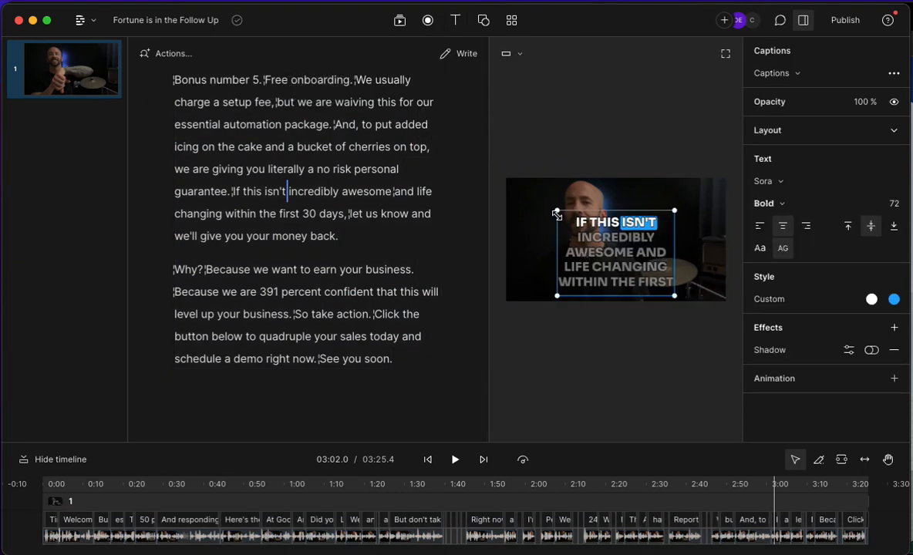
- Narrow the captions box and place it beside the speaker's head, above the cymbal
left_click_drag(557, 210, 596, 244)
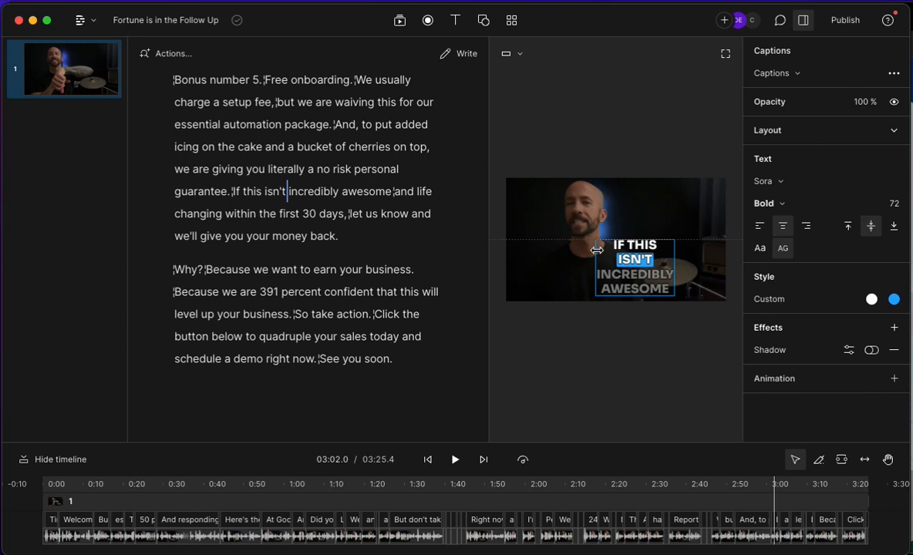
left_click_drag(641, 269, 661, 222)
left_click_drag(618, 249, 636, 262)
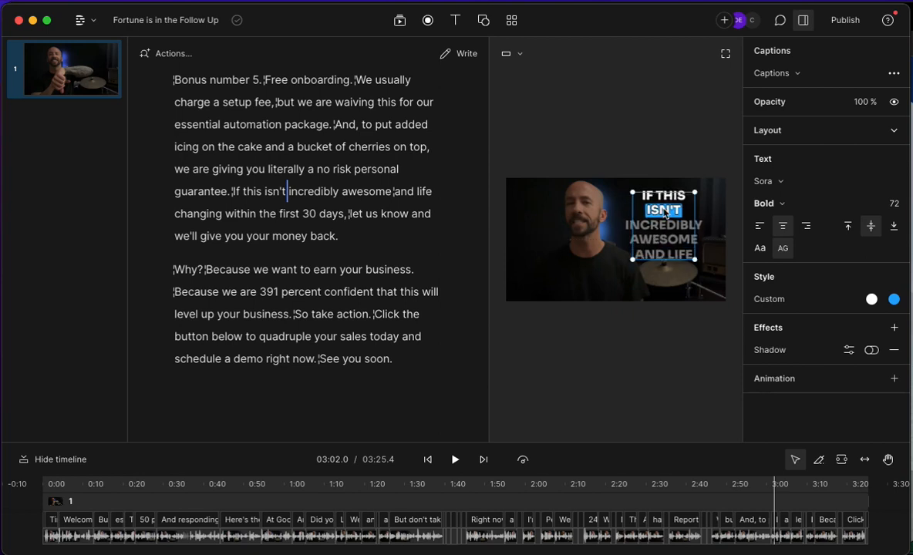
mouse_move(666, 214)
left_mouse_down()
mouse_move(618, 216)
mouse_move(670, 219)
left_mouse_up()
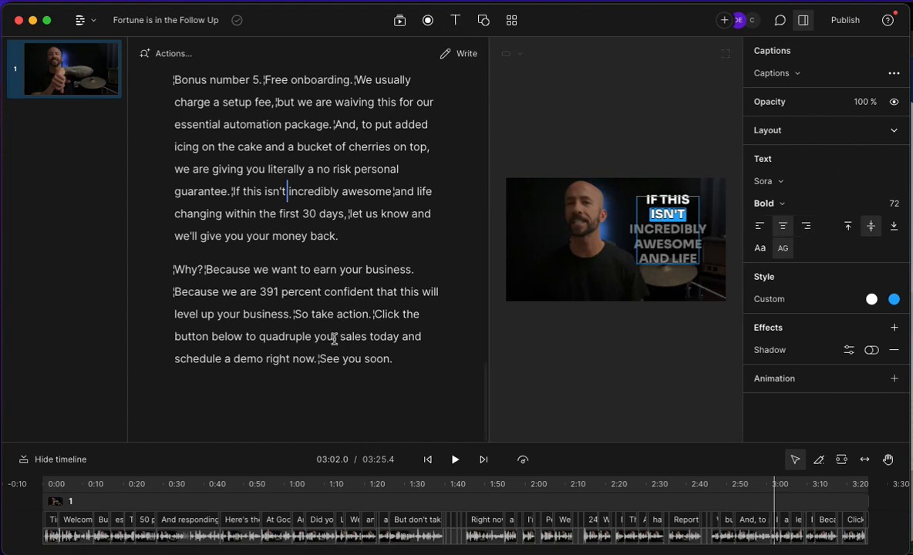
- Play the video from the beginning to preview the captions
left_click(428, 459)
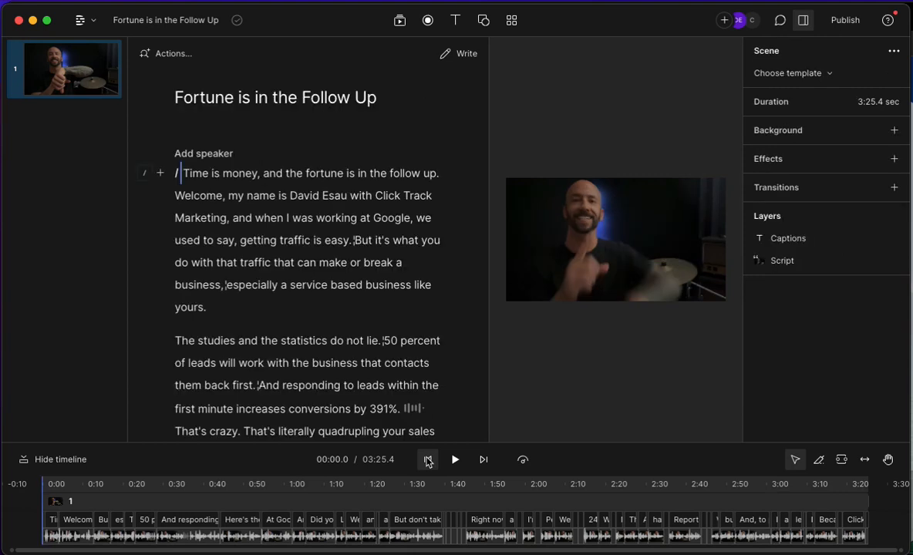
key("space")
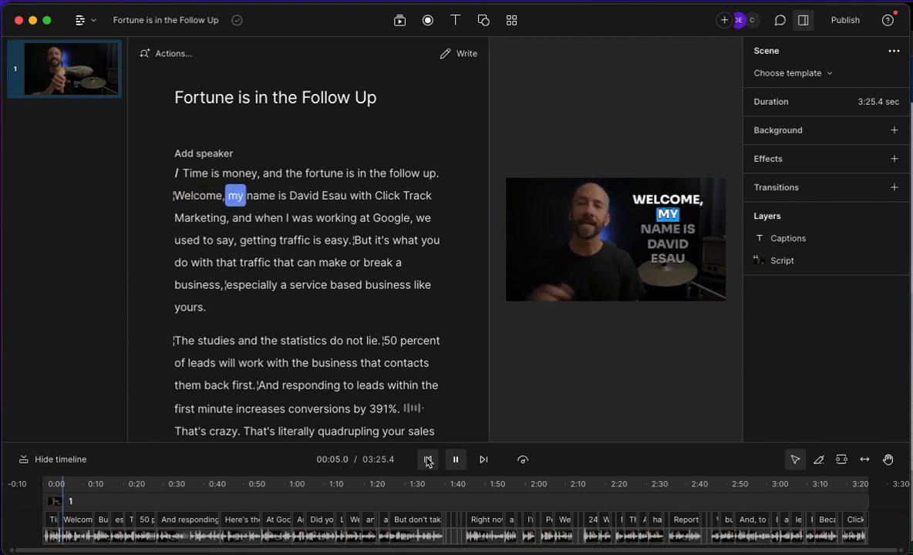
key("space")
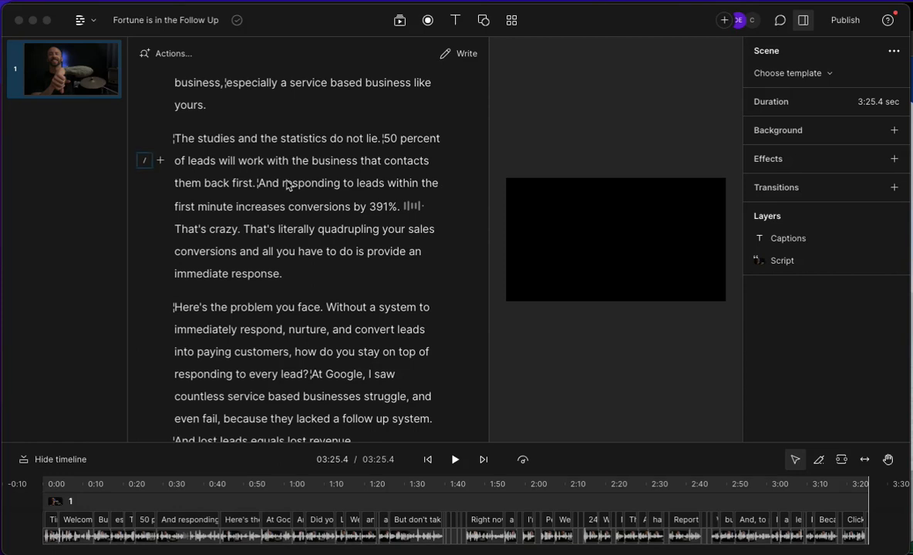
- Export the current composition as a video file named "Fortune is in the Follow Up-final.mp4", saved to the iCloud Desktop folder
left_click(846, 20)
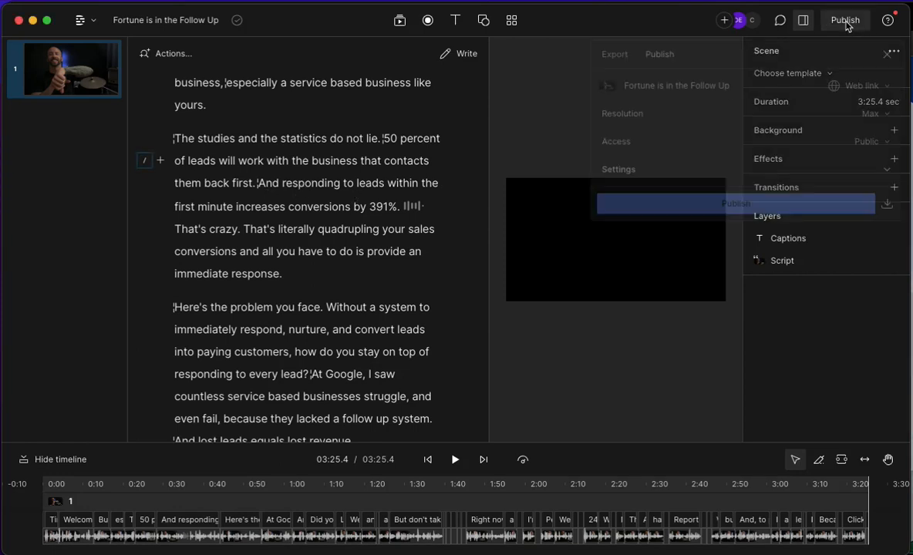
left_click(613, 55)
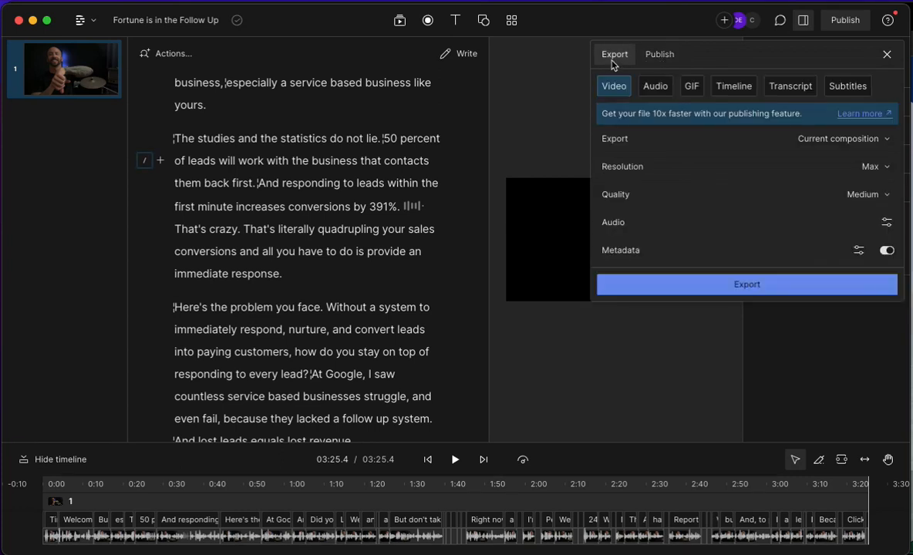
left_click(769, 293)
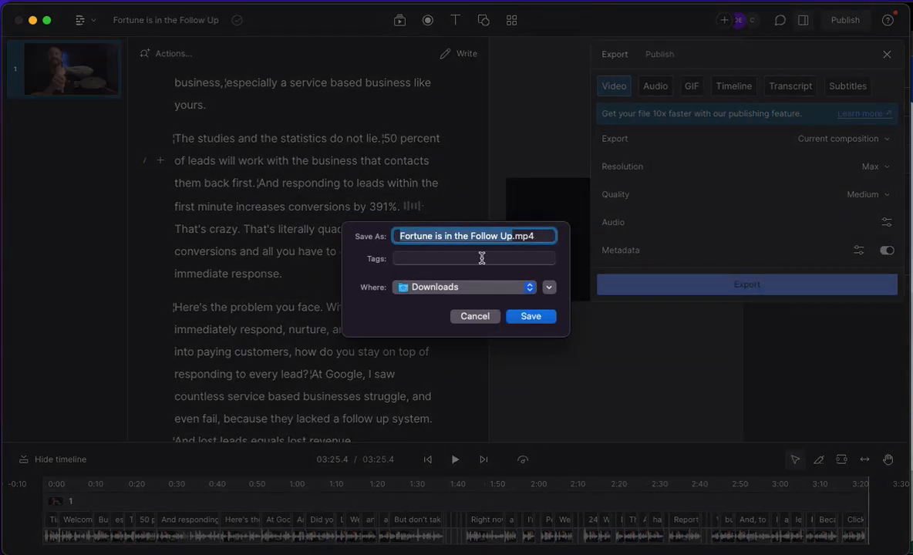
key("Right")
type("-final")
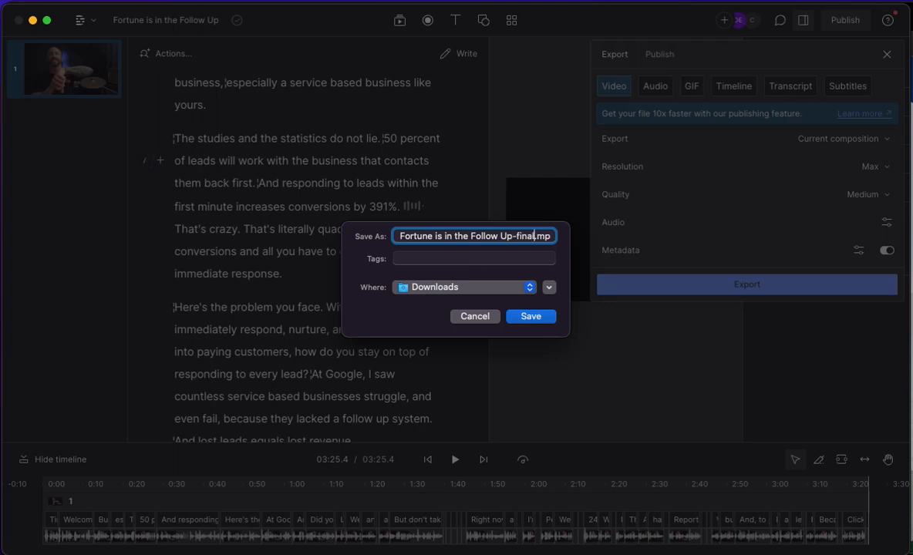
left_click(470, 287)
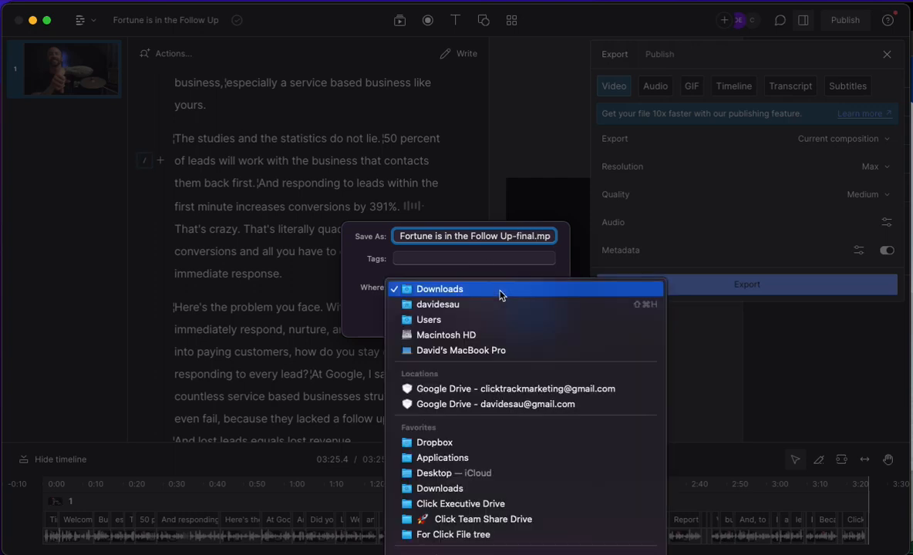
left_click(447, 473)
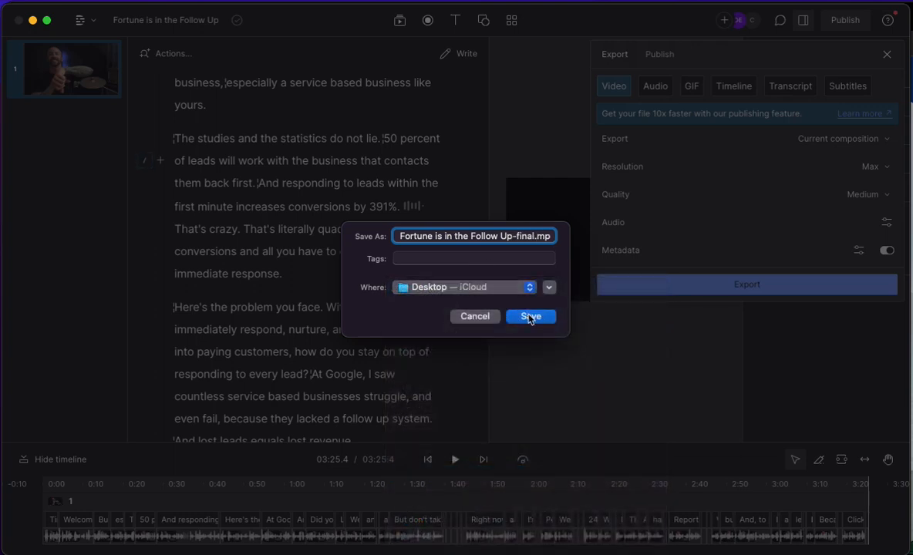
left_click(530, 317)
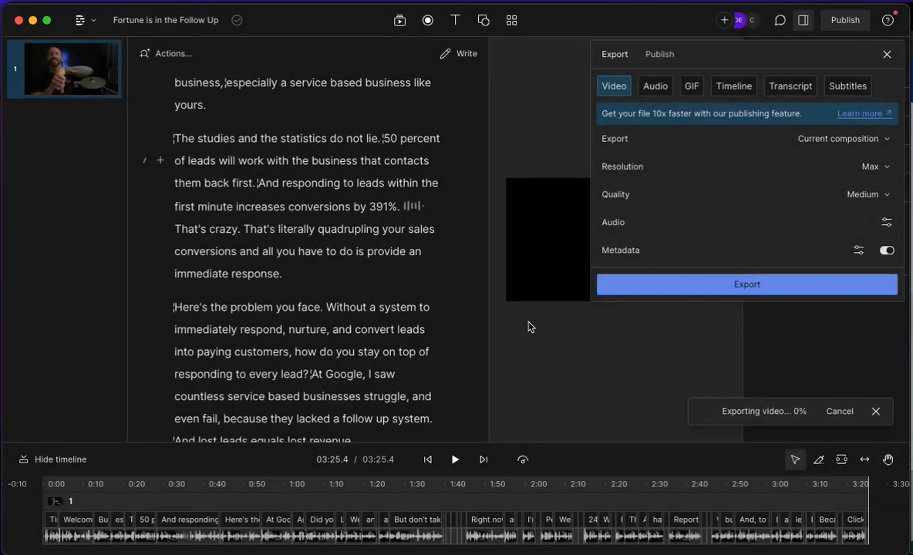